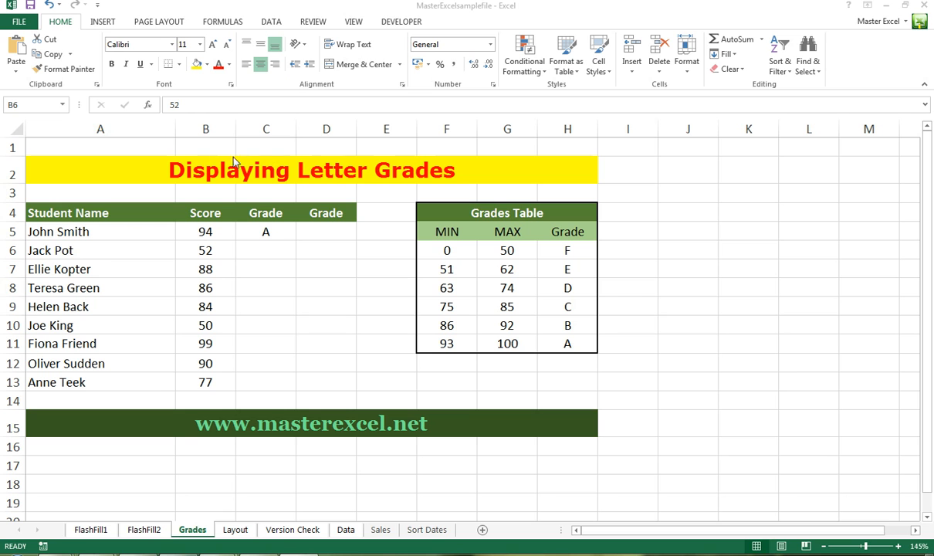
Step: Examine the Score column, the existing grade in C5 and the score ranges with their letters in the Grades Table
click(199, 231)
drag(195, 230, 209, 382)
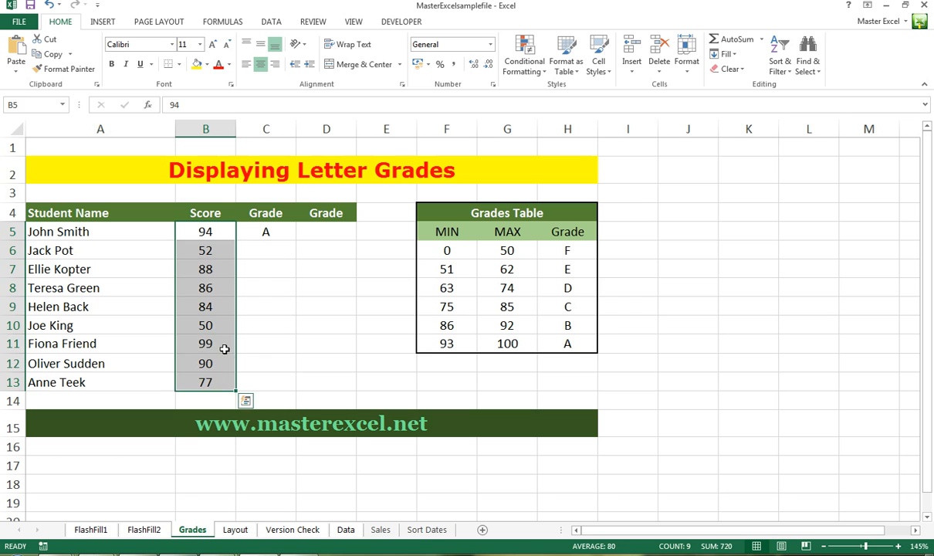
click(185, 232)
click(268, 232)
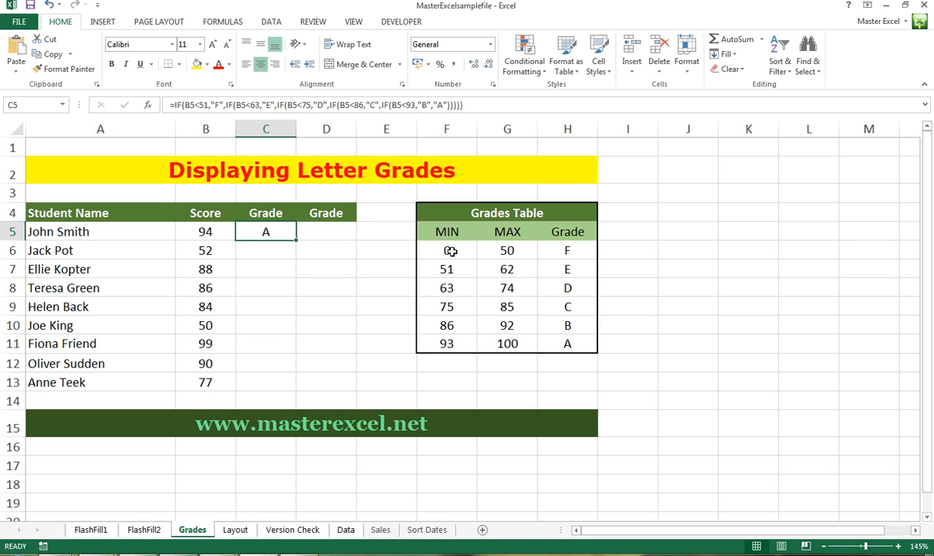
click(565, 250)
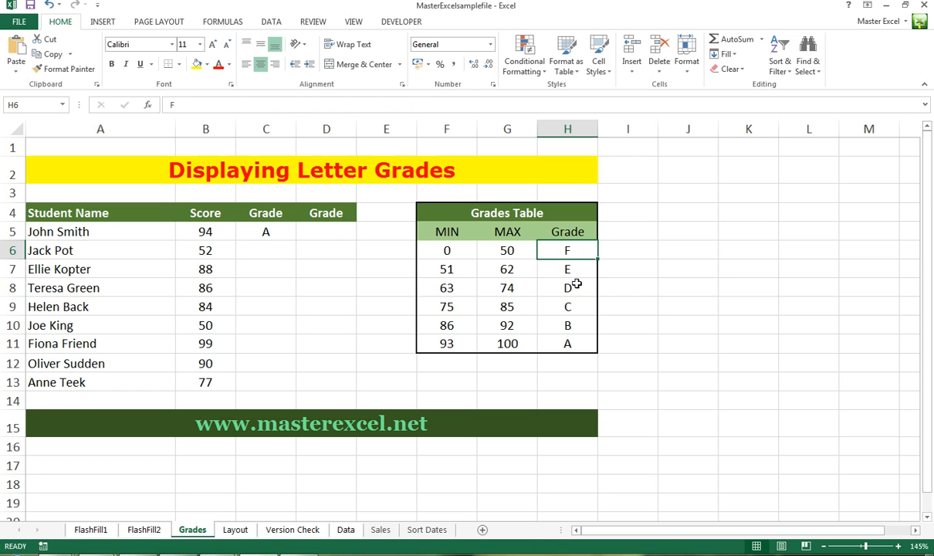
click(449, 268)
click(500, 269)
click(567, 271)
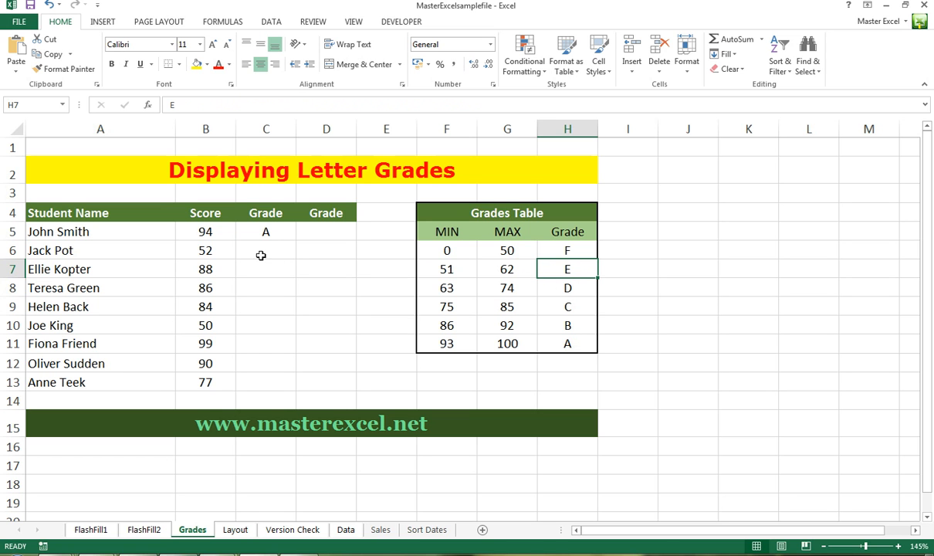
click(267, 250)
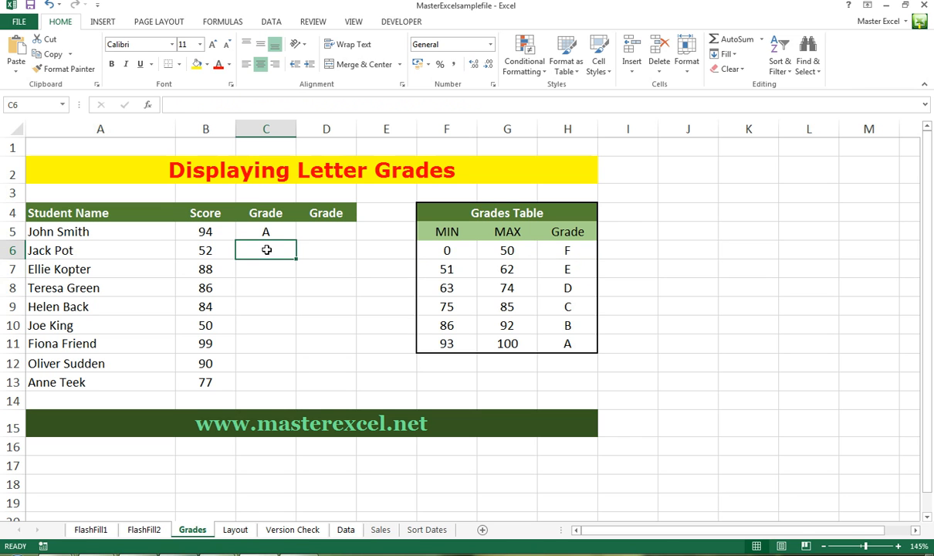
click(263, 267)
click(237, 291)
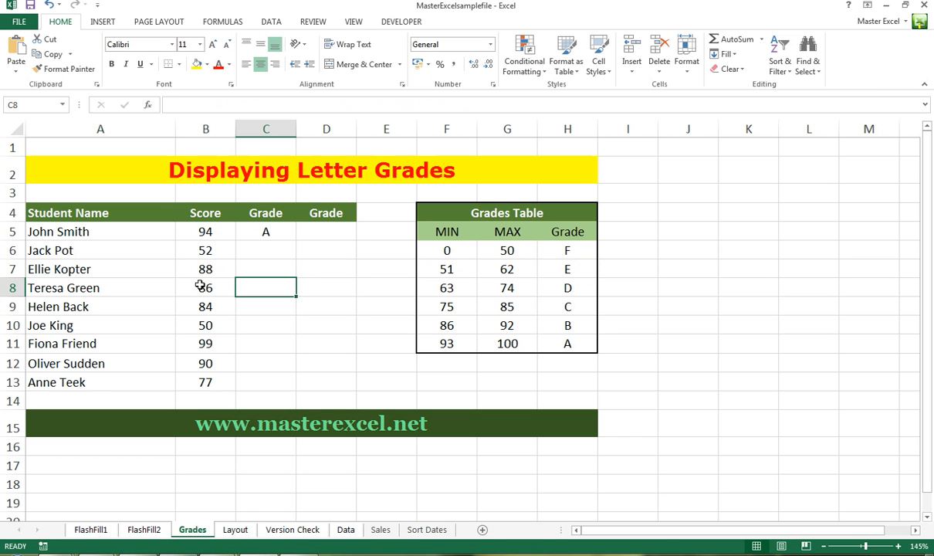
click(199, 284)
click(198, 267)
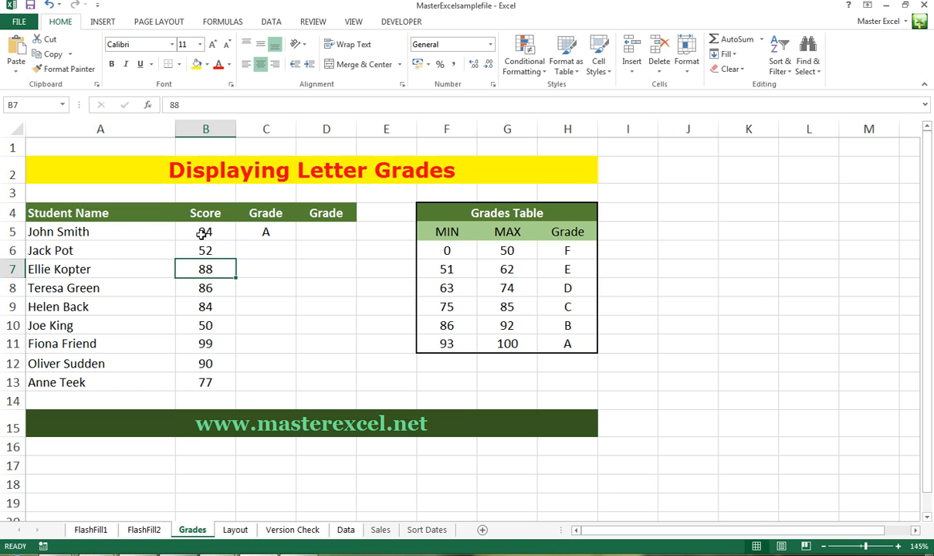
click(191, 230)
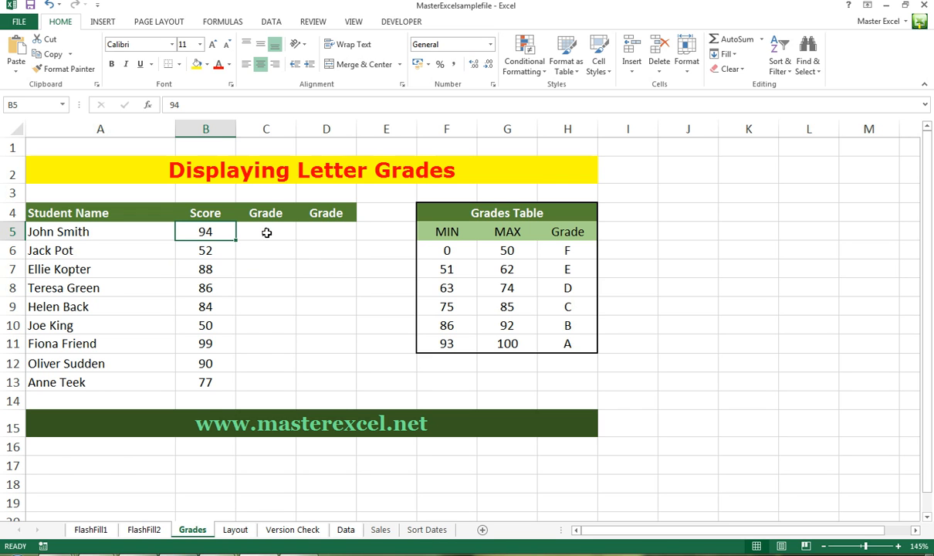
Step: Review the nested IF formula in C5 argument by argument, from the B5<51 test through the B5<93 test
click(266, 233)
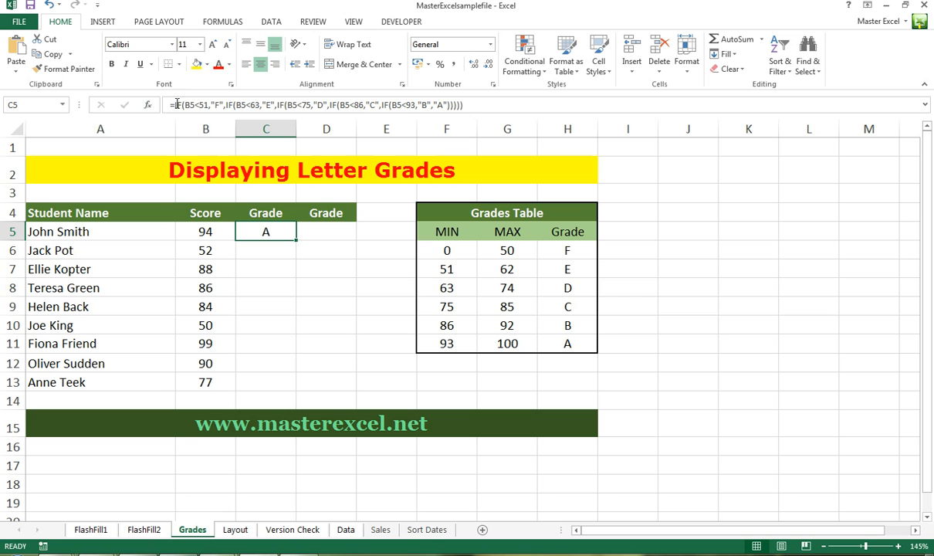
click(193, 105)
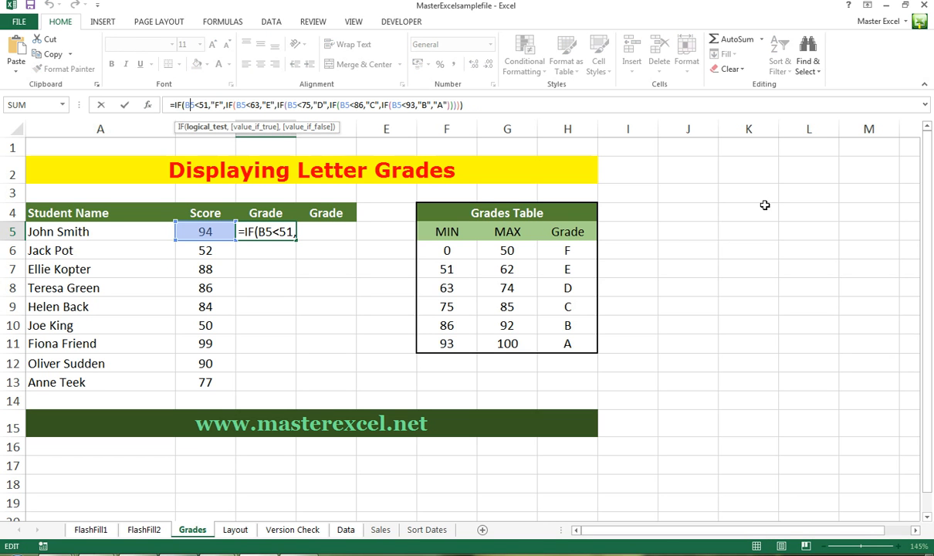
key(Right)
key(Right)
key(Right)
key(Right)
key(Right)
key(Right)
key(Right)
key(Right)
key(Right)
key(Right)
key(Right)
key(Right)
key(Right)
key(Right)
key(Right)
key(Right)
key(Right)
key(Right)
key(Right)
key(Right)
key(Right)
key(Right)
key(Right)
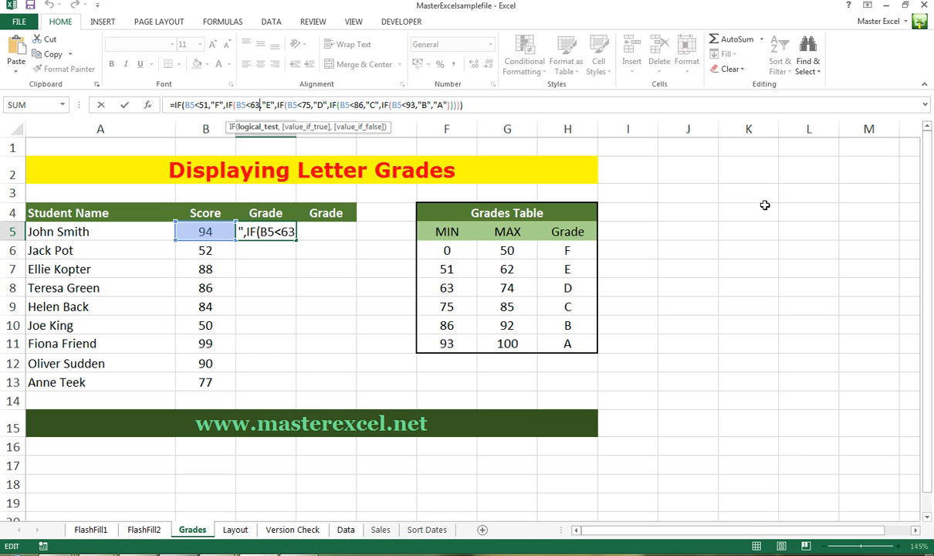
key(Right)
key(Right)
key(Right)
key(Right)
key(Right)
key(Right)
key(Right)
key(Right)
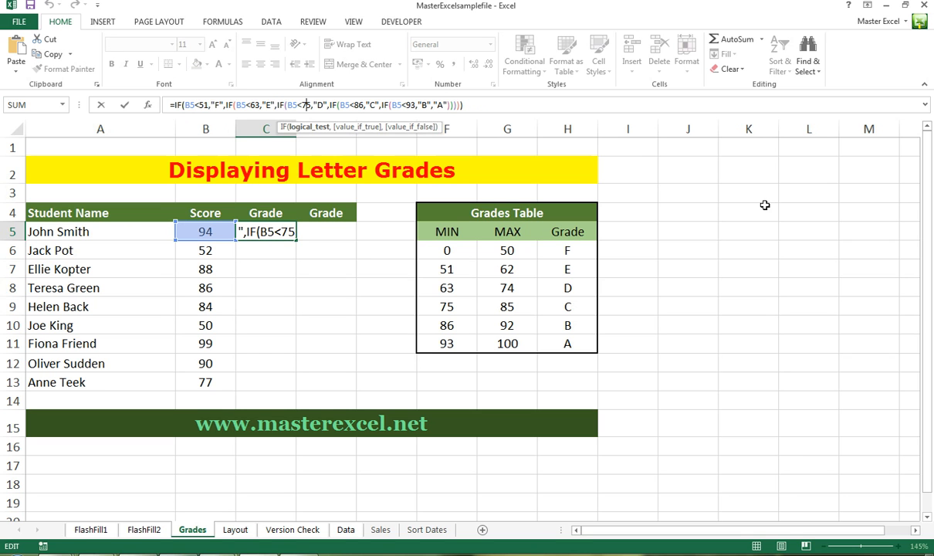
key(Left)
key(Left)
key(Left)
key(Left)
key(Left)
key(Left)
key(Left)
key(Left)
key(Left)
key(Left)
key(Left)
key(Left)
key(Left)
key(Left)
key(Left)
key(Left)
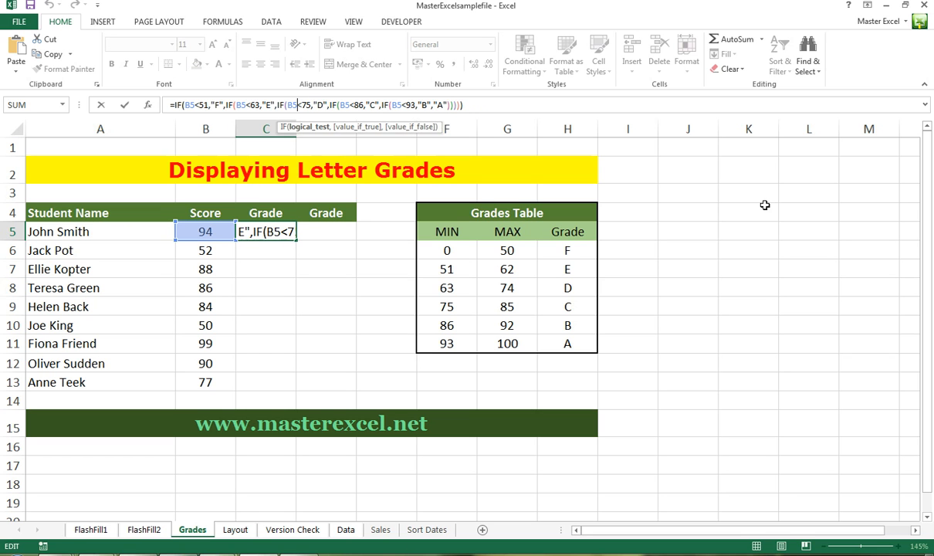
key(Left)
key(Left)
key(Left)
key(Left)
key(Left)
key(Left)
key(Left)
key(Left)
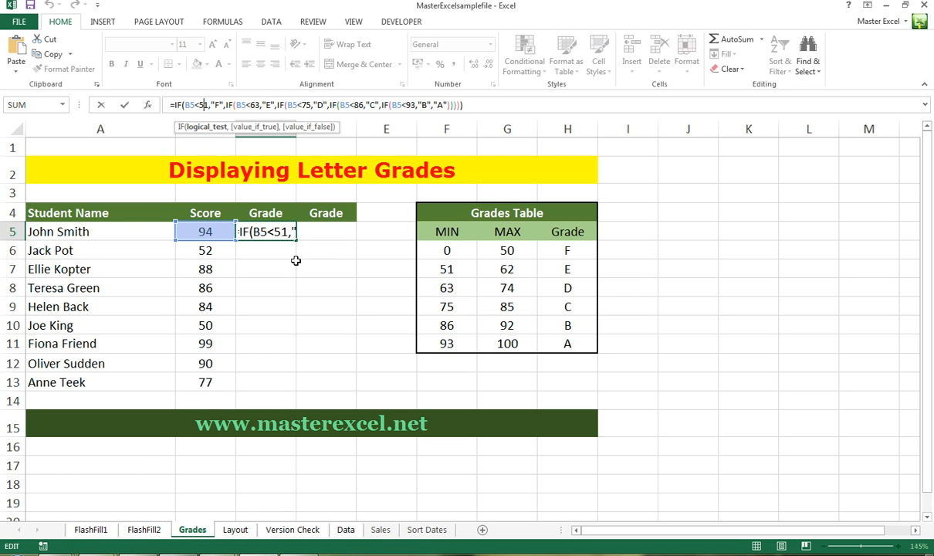
text(,)
key(Right)
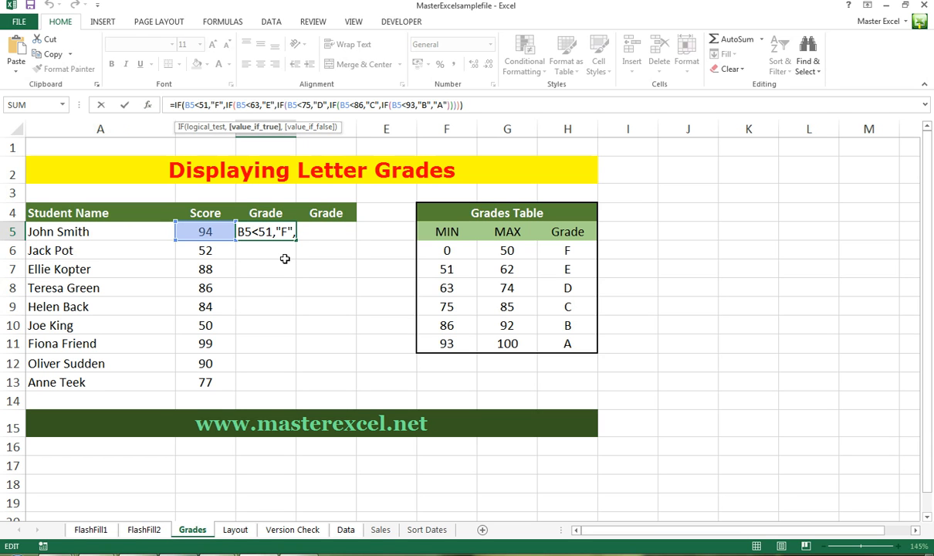
key(Right)
key(Right)
key(Right)
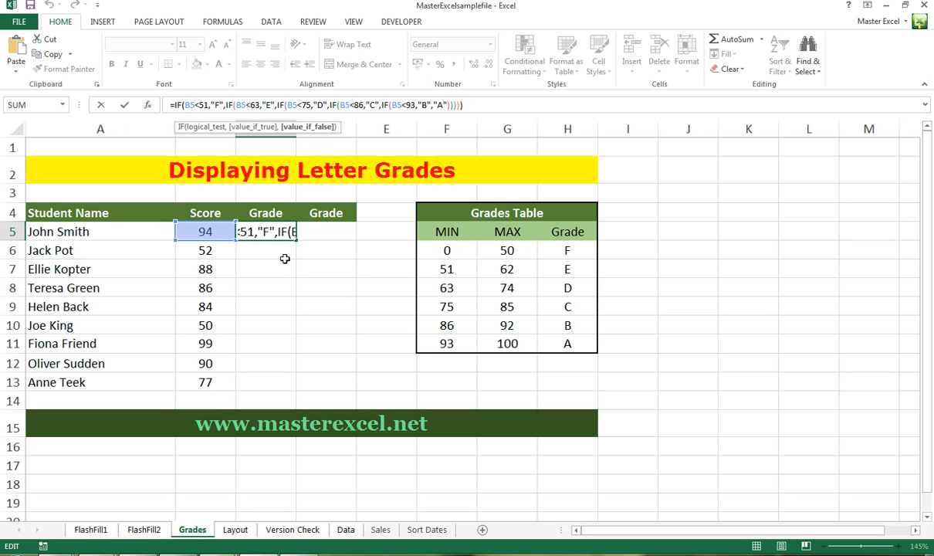
key(Right)
key(Right)
key(Right)
key(Right)
key(Right)
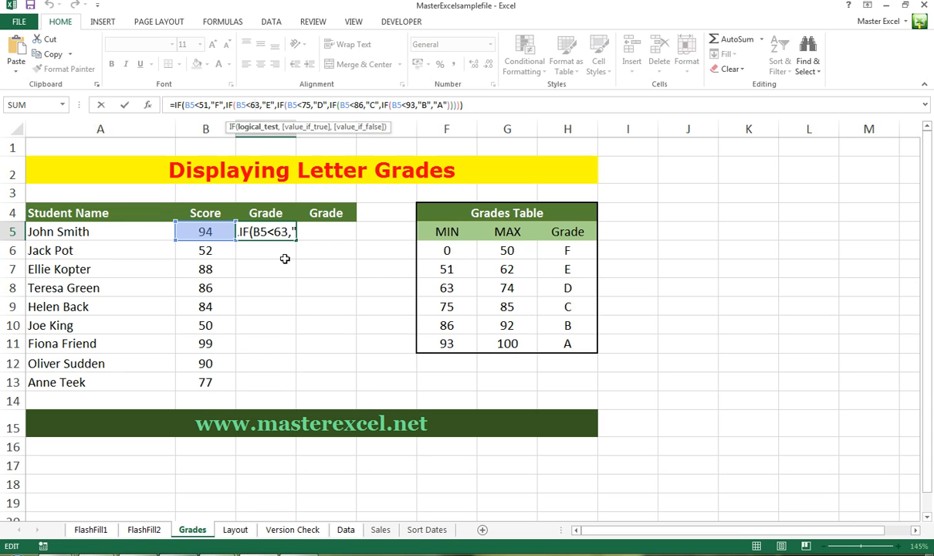
key(Right)
key(Right)
key(Right)
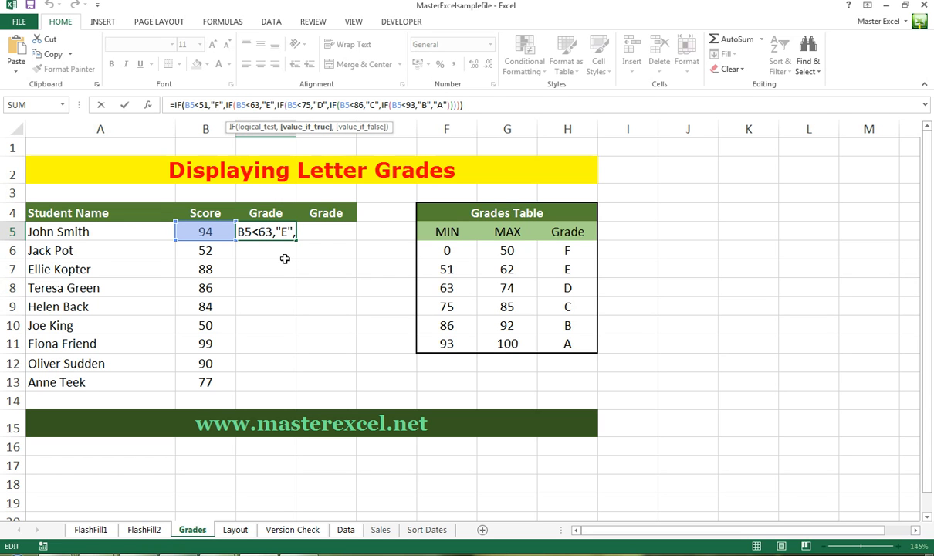
key(Right)
key(Right)
key(Right)
key(Right)
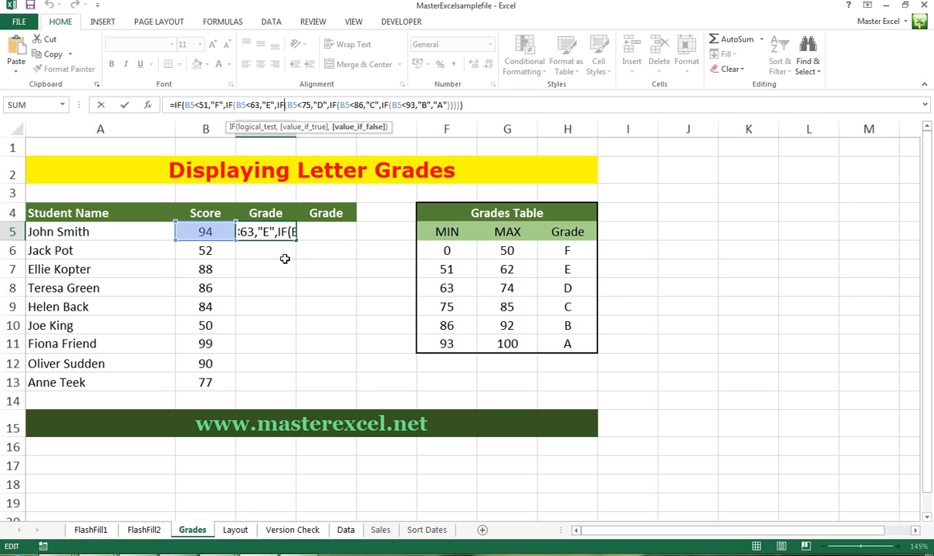
key(Right)
key(Right)
key(Right)
key(Right)
key(Right)
key(Right)
key(Right)
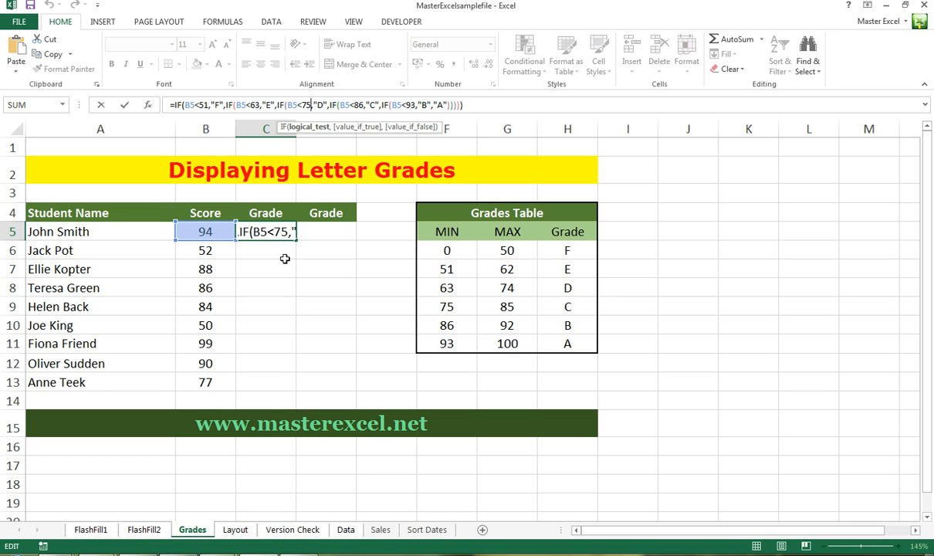
key(Right)
key(Right)
key(Right)
key(Right)
key(Right)
key(Right)
key(Right)
key(Right)
key(Right)
key(Right)
key(Right)
key(Right)
key(Right)
key(Right)
key(Right)
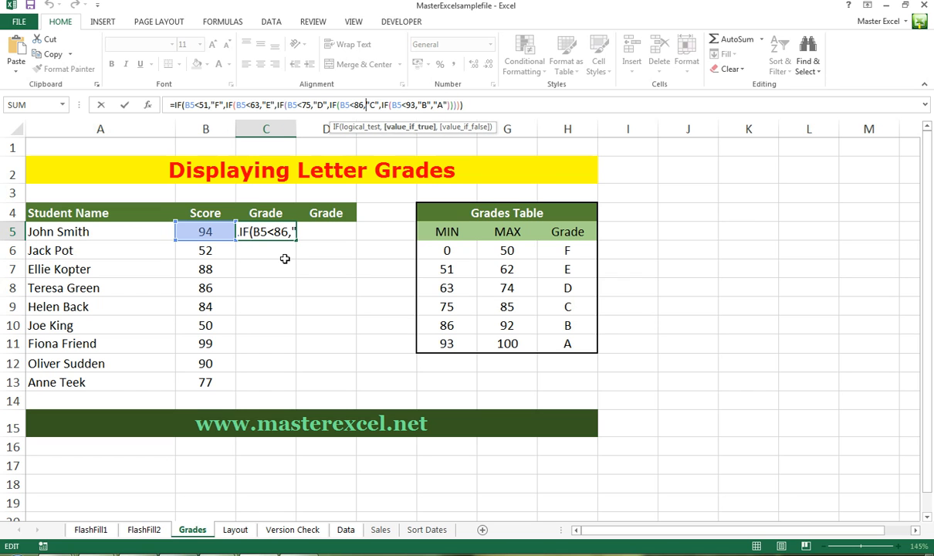
key(Right)
key(Right)
key(Right)
key(Right)
key(Right)
key(Right)
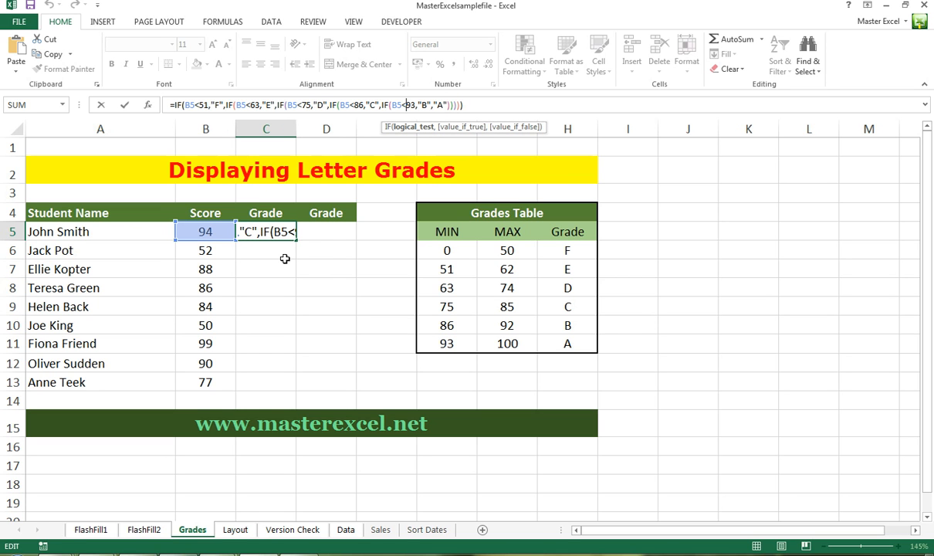
key(Right)
key(Right)
key(Right)
key(Right)
key(Right)
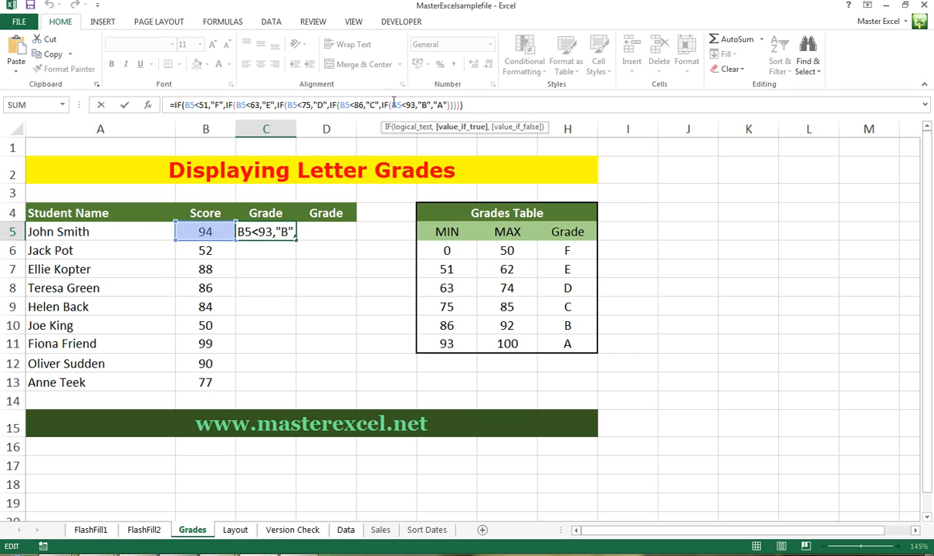
text()))
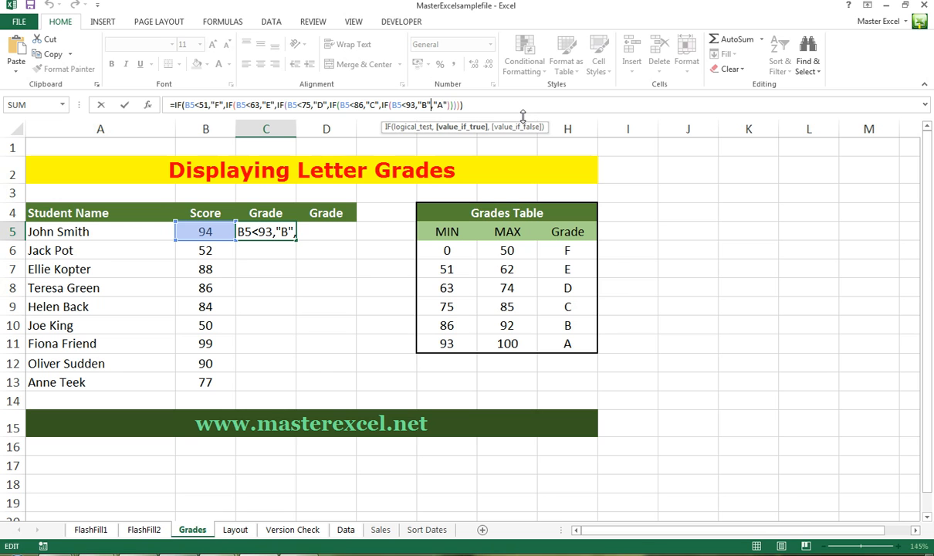
key(Return)
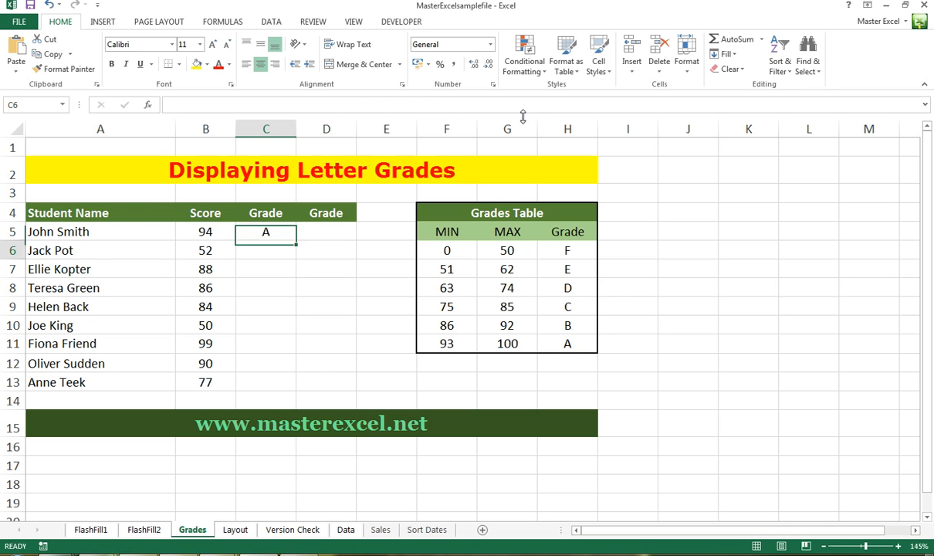
Step: Fill the nested IF grade formula from C5 down to C13 and check several of the copied cells
click(292, 238)
drag(296, 243, 296, 392)
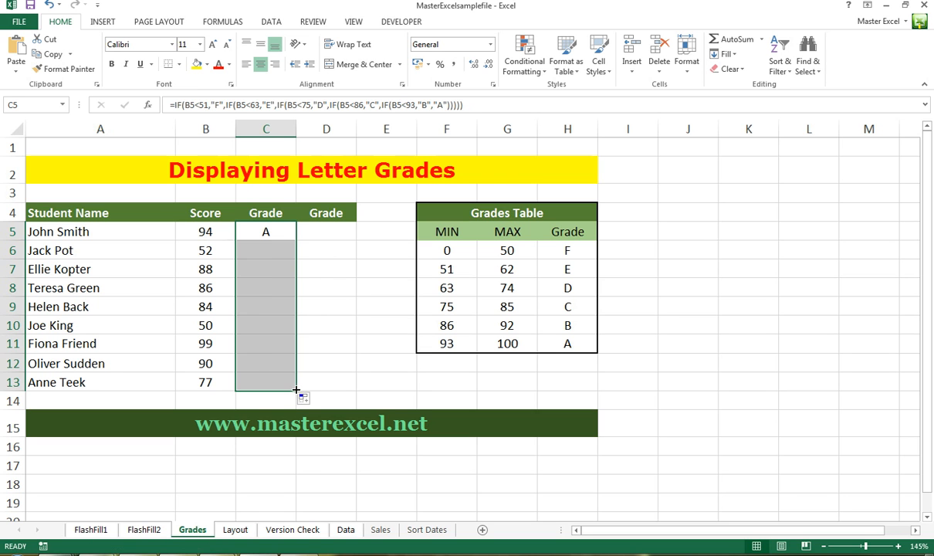
click(268, 268)
click(271, 307)
click(278, 343)
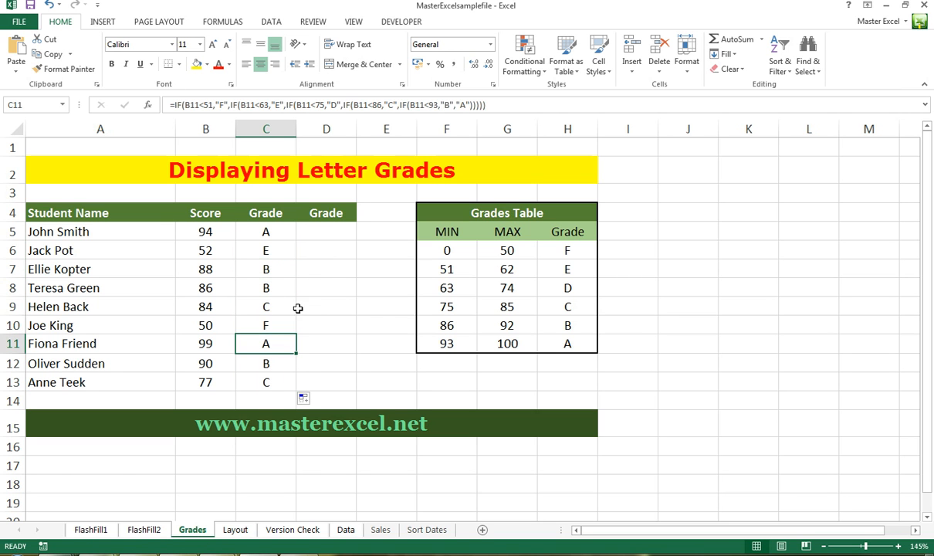
Step: Test the grade formula by setting the score in B8 to 50, and restore the score to 86
click(213, 291)
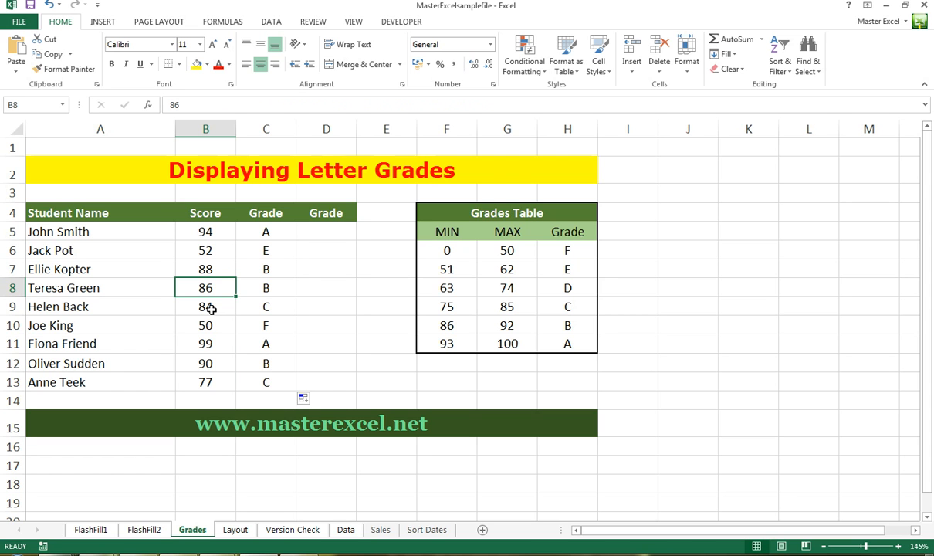
text(50)
key(Return)
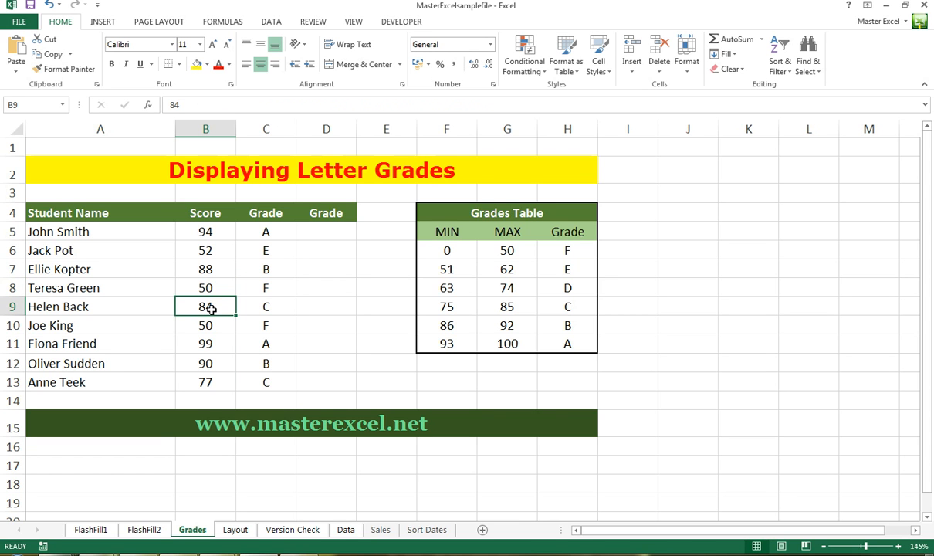
key(Up)
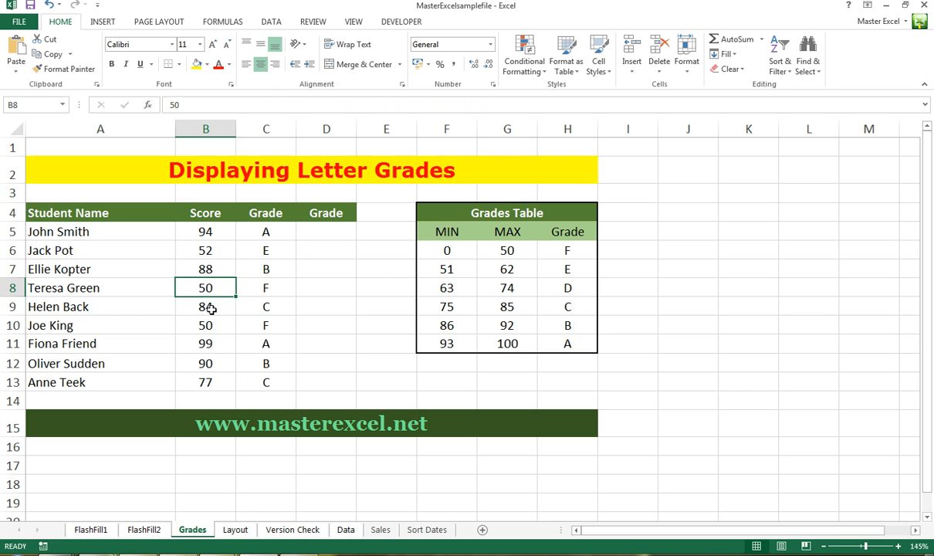
text(86)
key(Return)
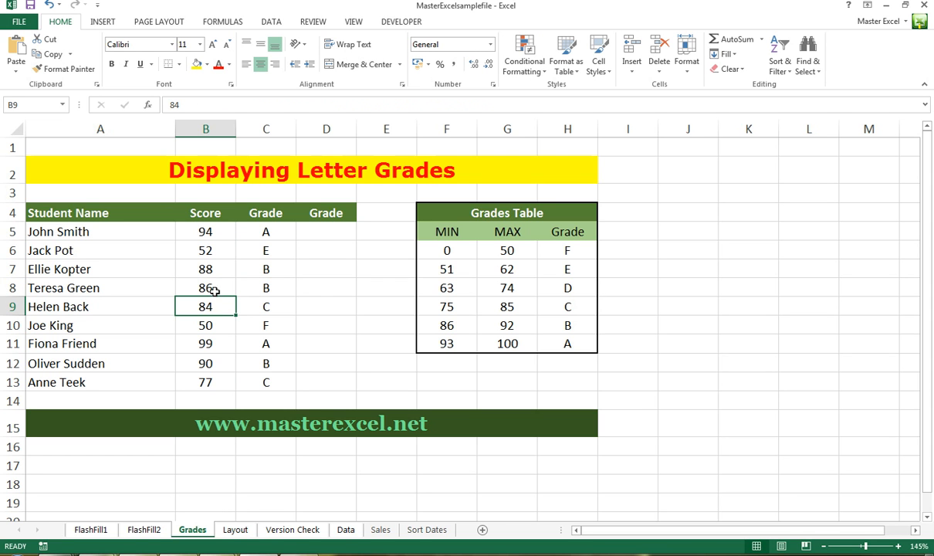
Step: Compare the grade formula in C5 with the empty D5, and inspect the Grades Table range F5:H11 and its defined name
click(247, 232)
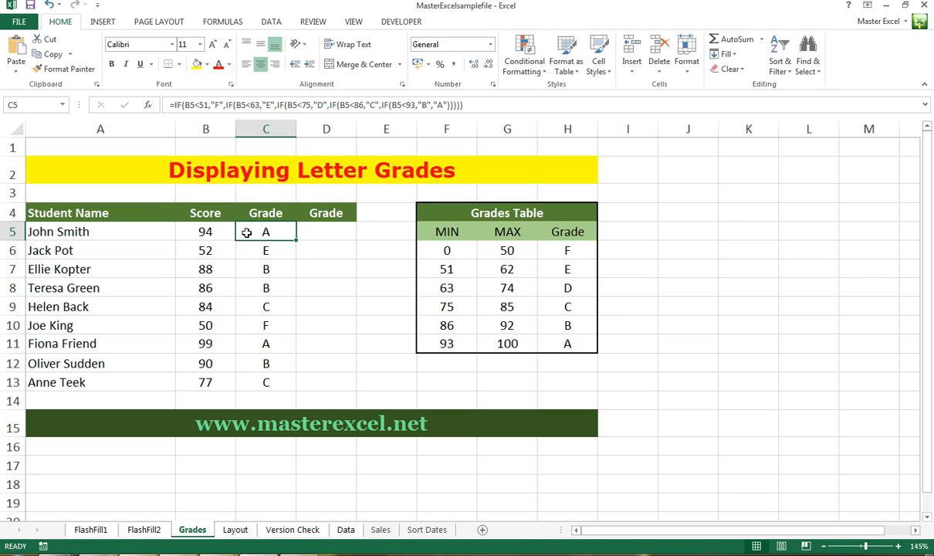
click(330, 232)
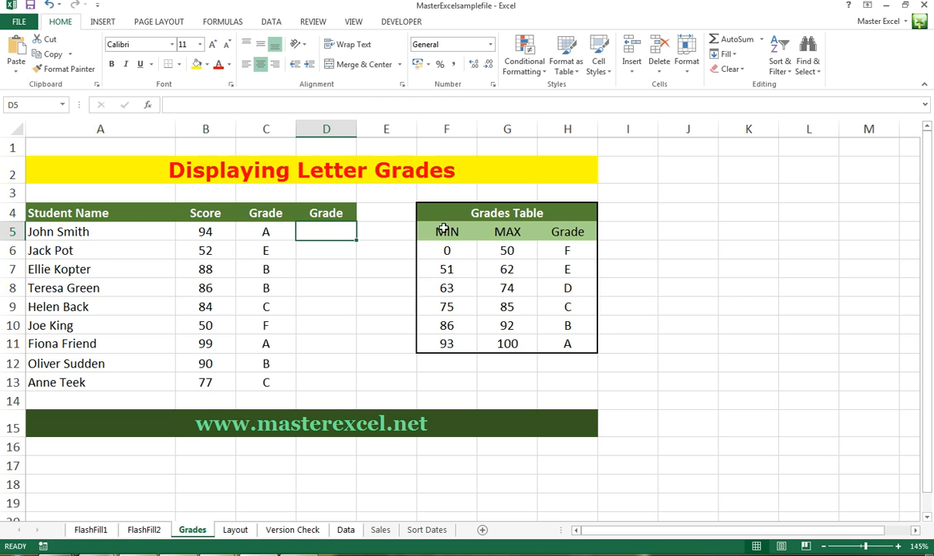
drag(440, 228, 573, 345)
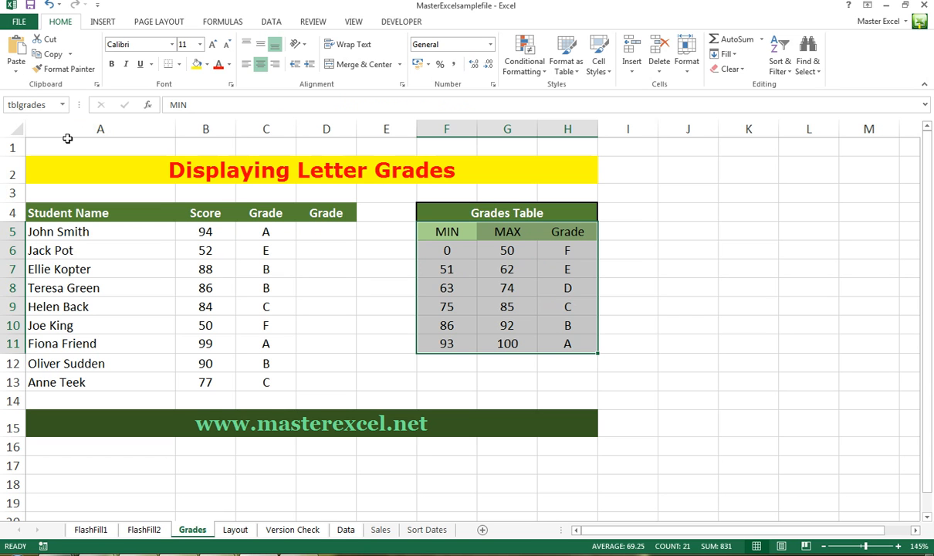
click(548, 271)
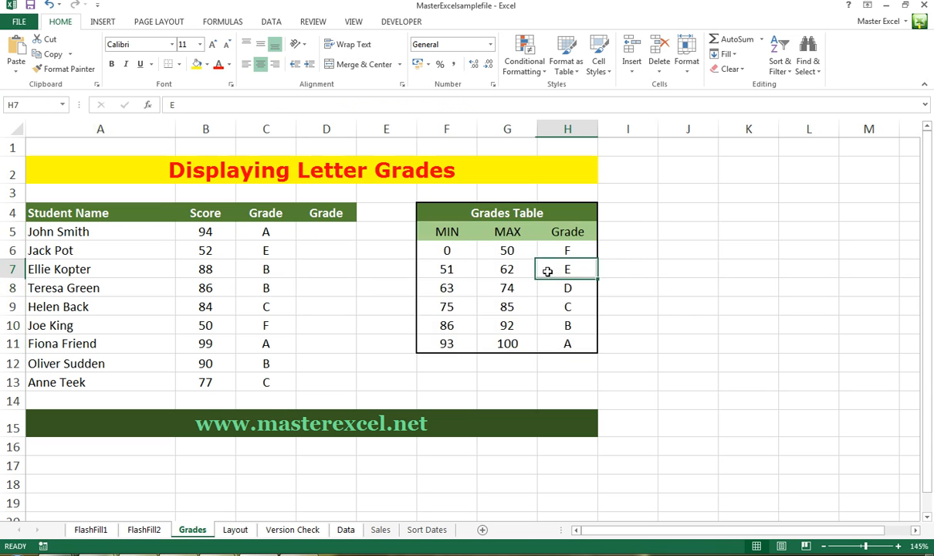
Step: Start a VLOOKUP formula in D5 with the score in B5 as the lookup value
click(328, 228)
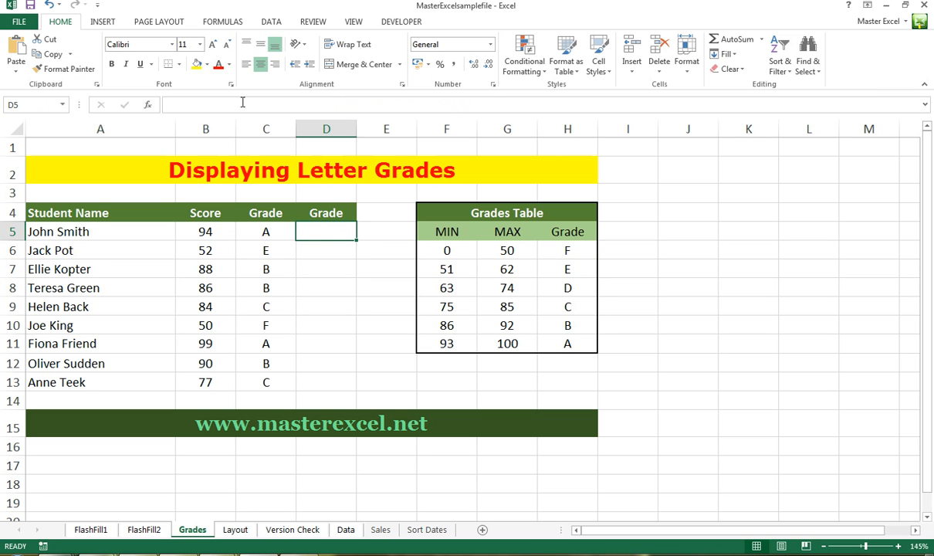
click(242, 102)
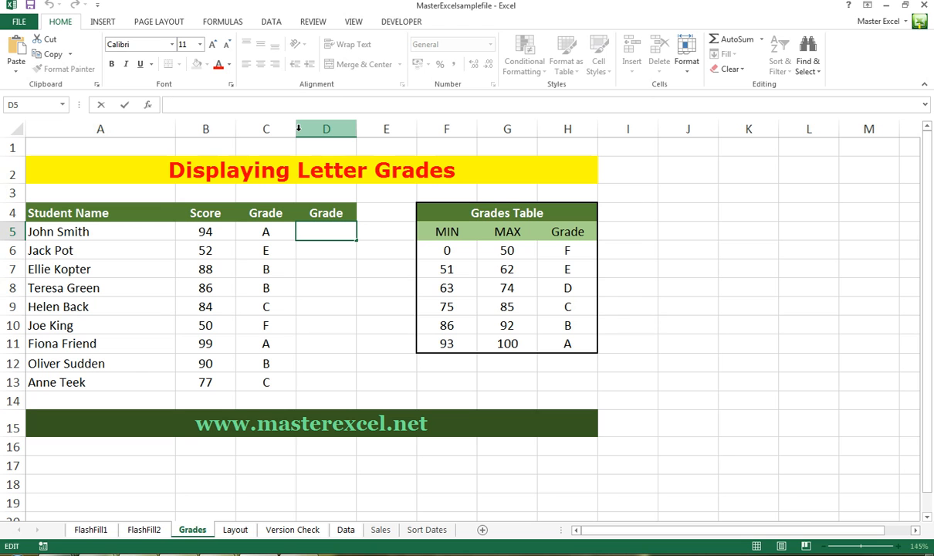
text(=)
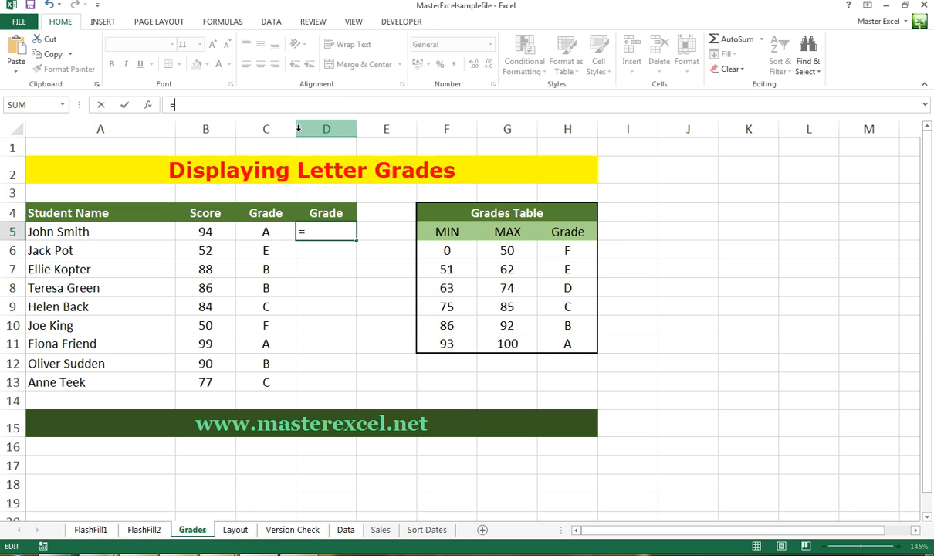
text(v)
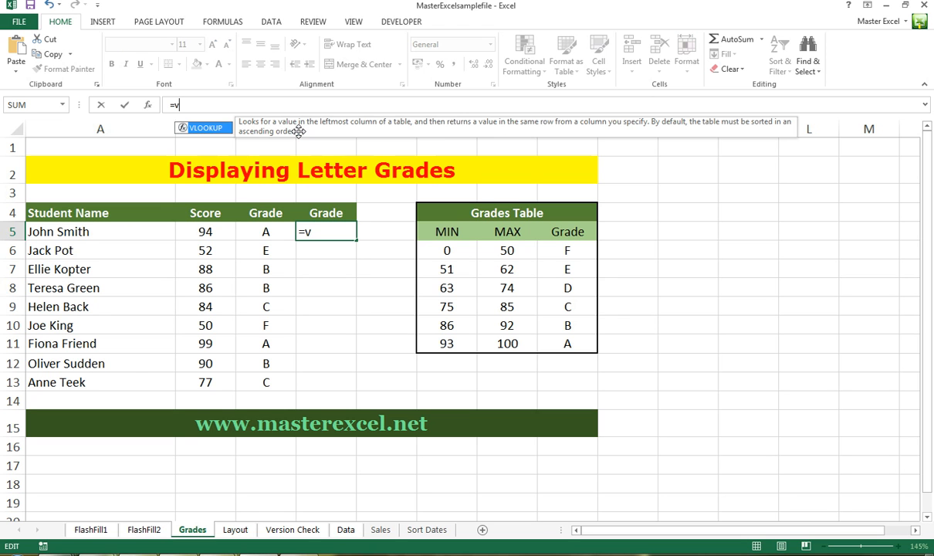
text(lookup)
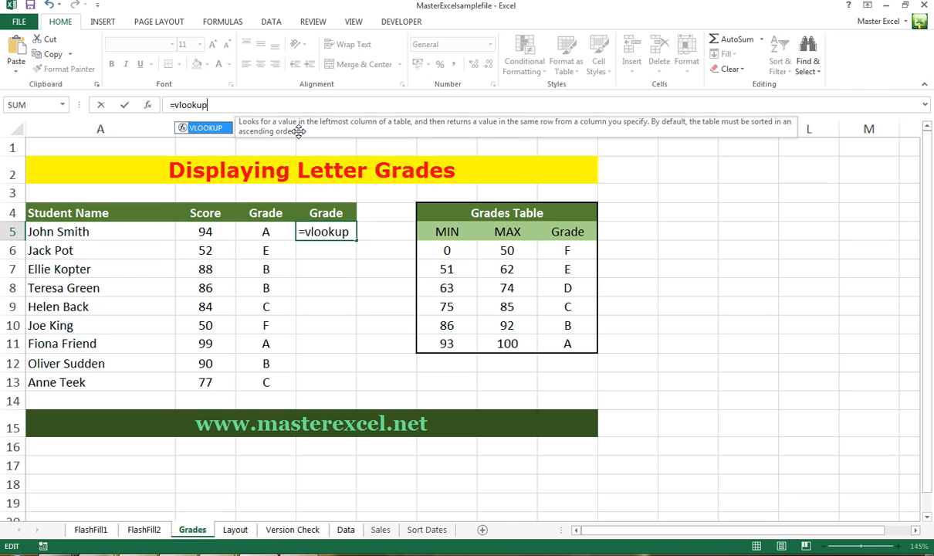
text(()
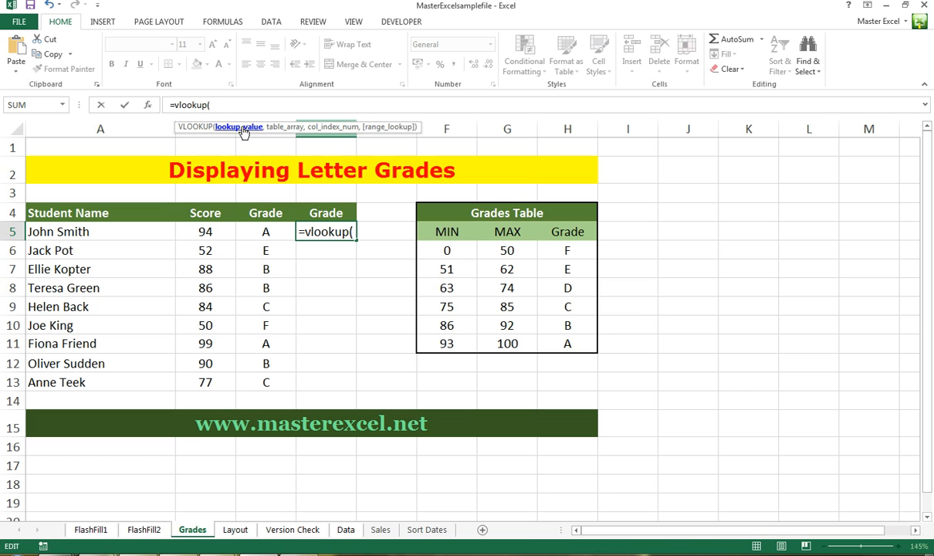
click(208, 231)
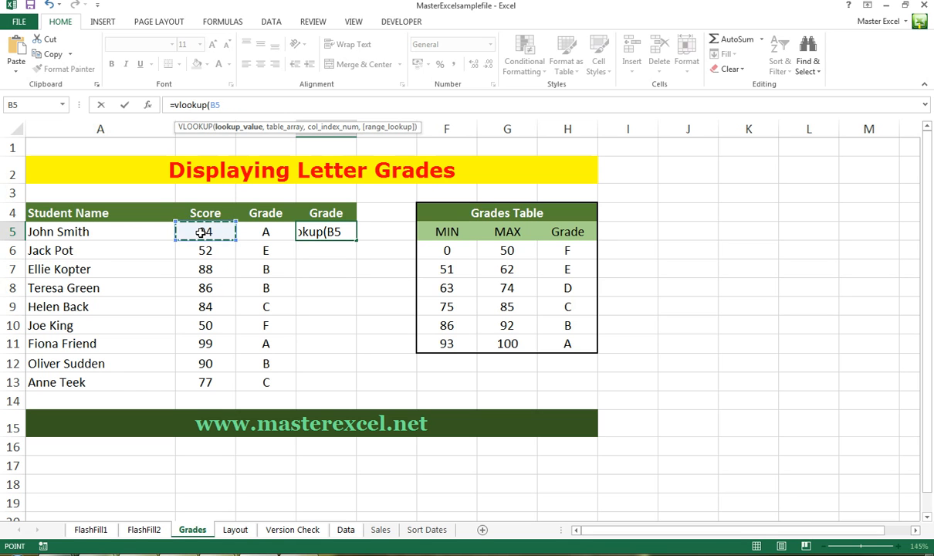
text(,)
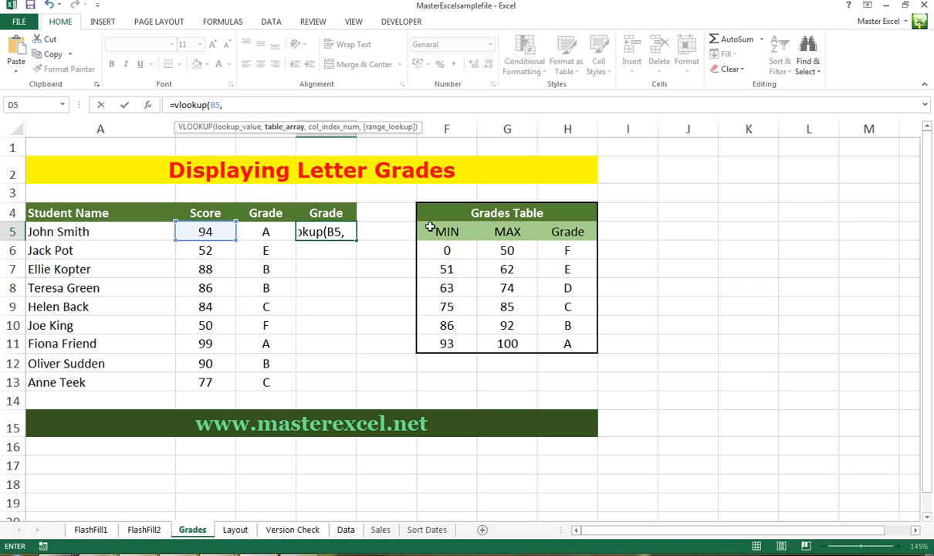
drag(442, 231, 578, 346)
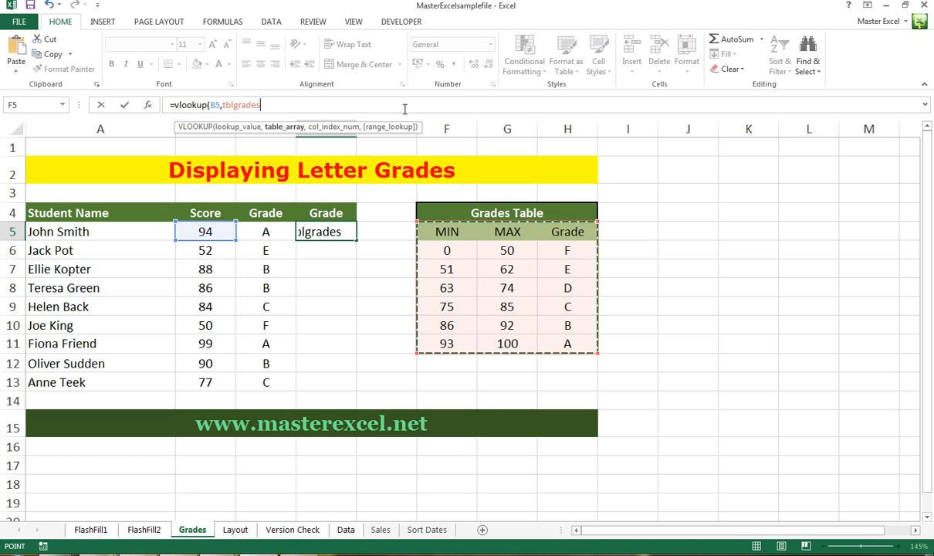
key(BackSpace)
key(BackSpace)
key(BackSpace)
key(BackSpace)
key(BackSpace)
key(BackSpace)
key(BackSpace)
key(BackSpace)
key(BackSpace)
text(,)
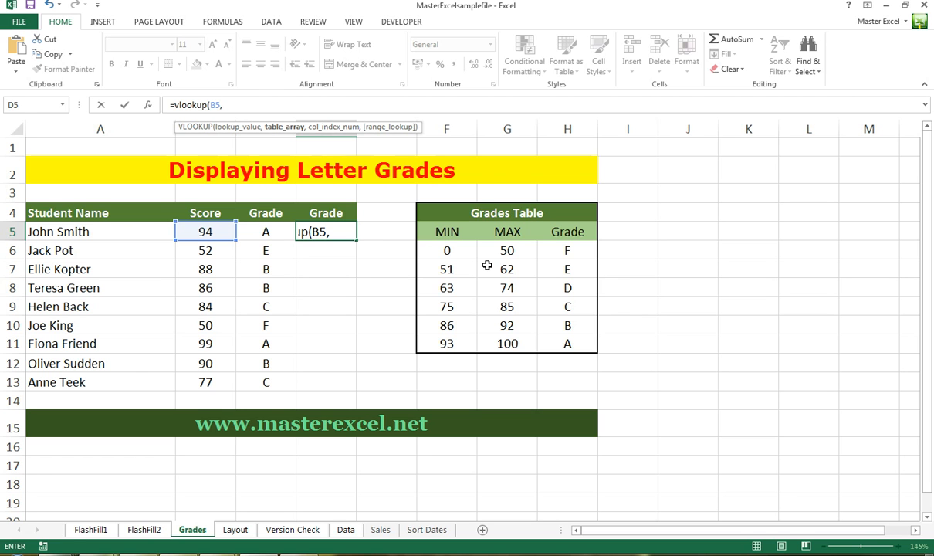
Step: Complete the VLOOKUP in D5 with the defined name tblgrades as the table array and 3 as the column index
key(F3)
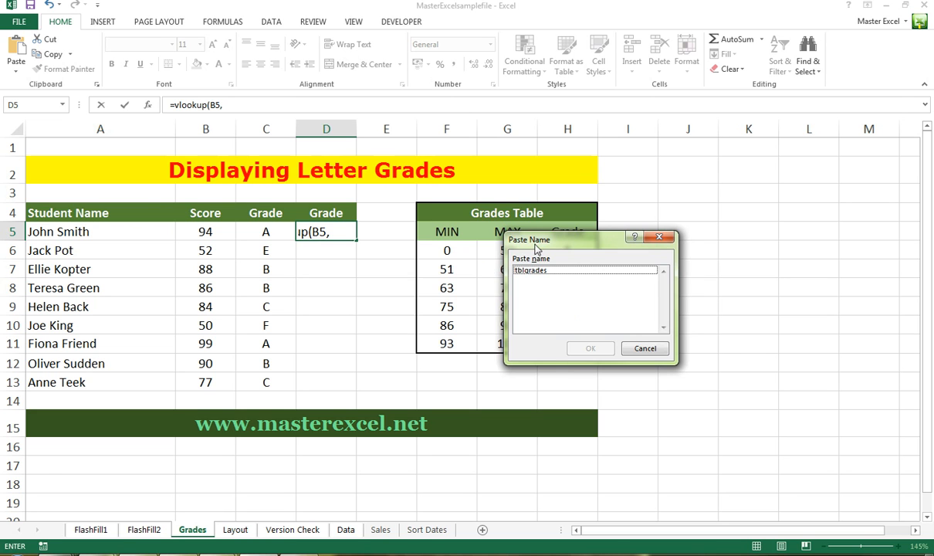
drag(530, 237, 334, 141)
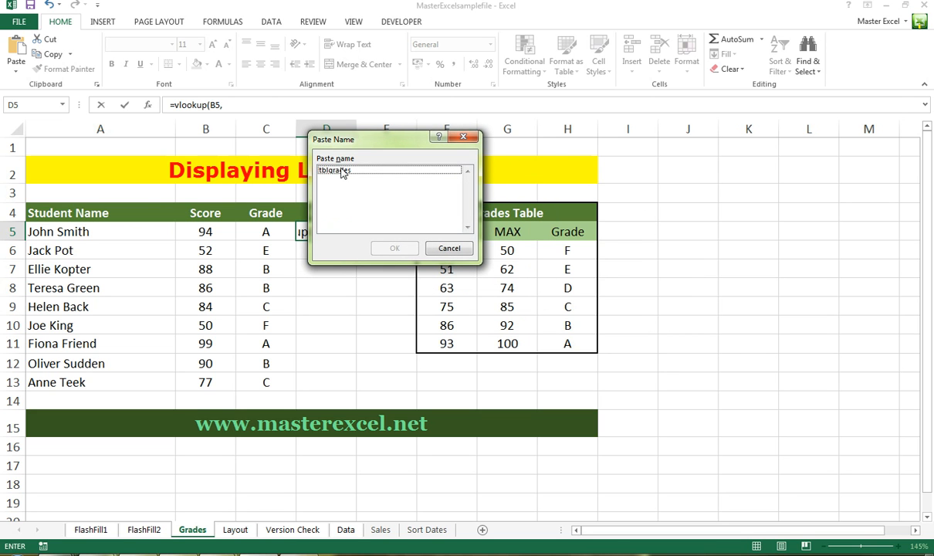
click(342, 171)
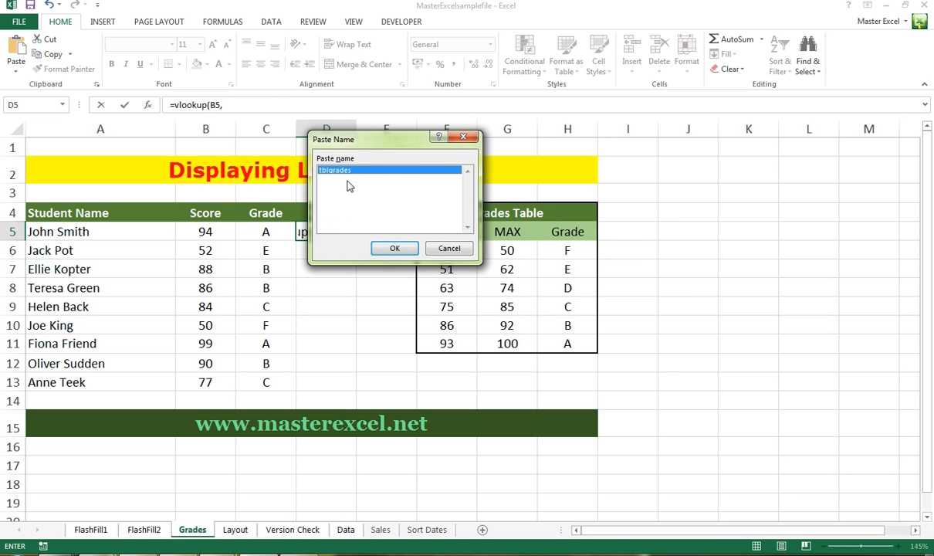
click(395, 248)
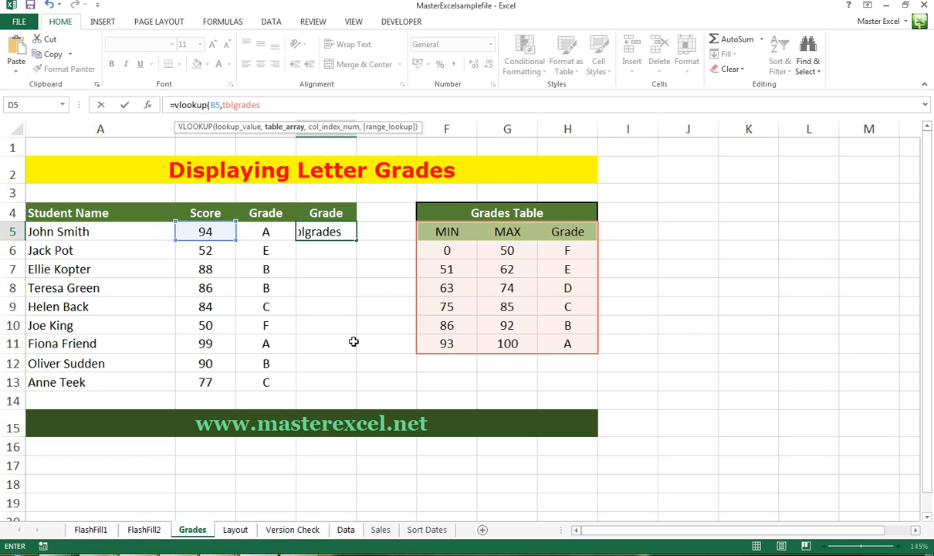
text(,)
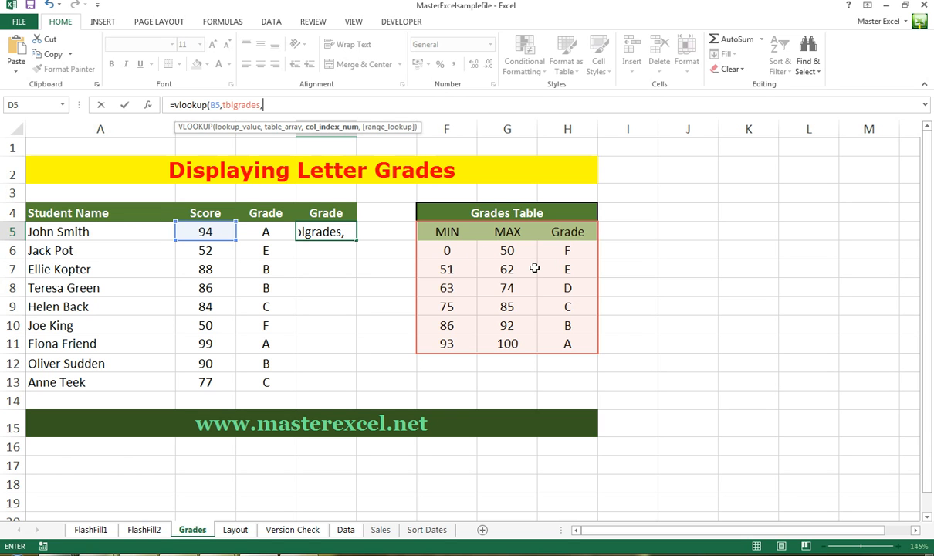
text(3))
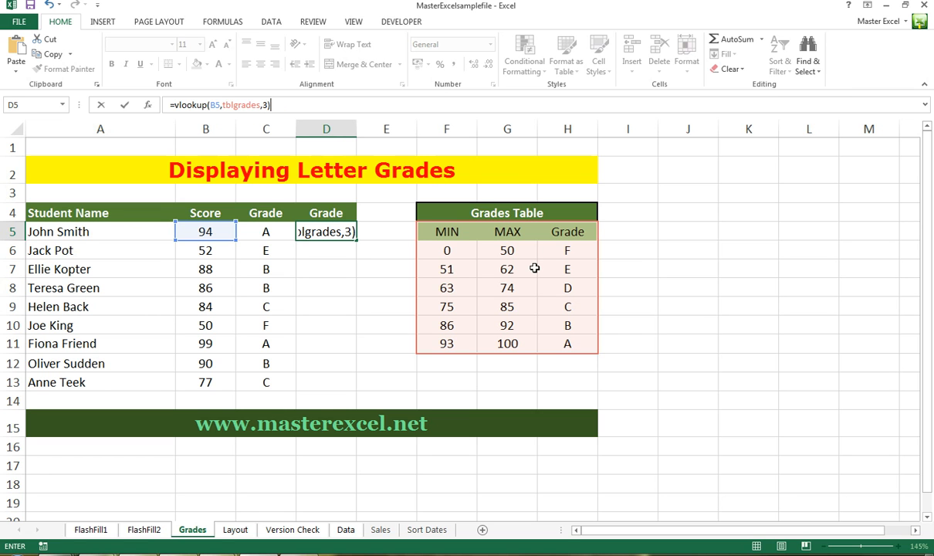
key(Return)
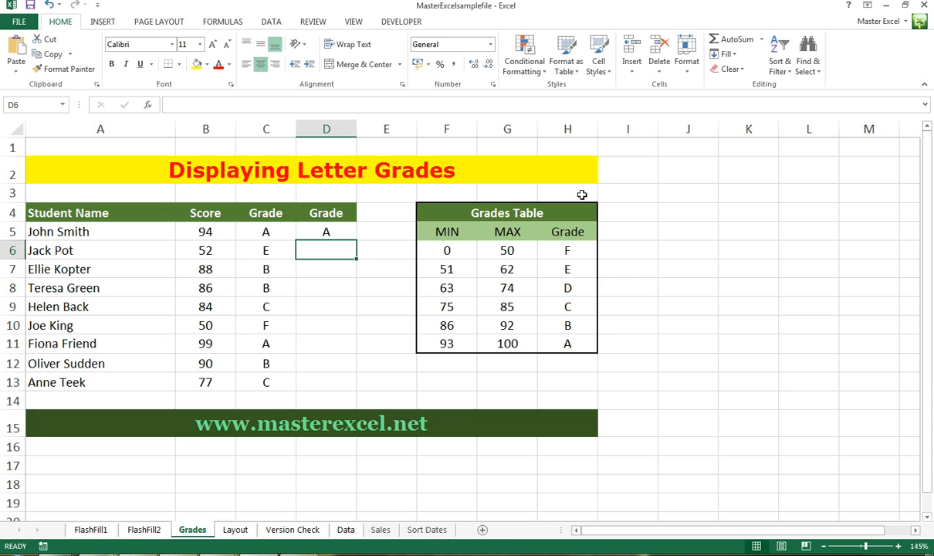
Step: Fill the VLOOKUP formula from D5 down to D13 and compare several copied cells with the nested IF cells in column C
click(321, 230)
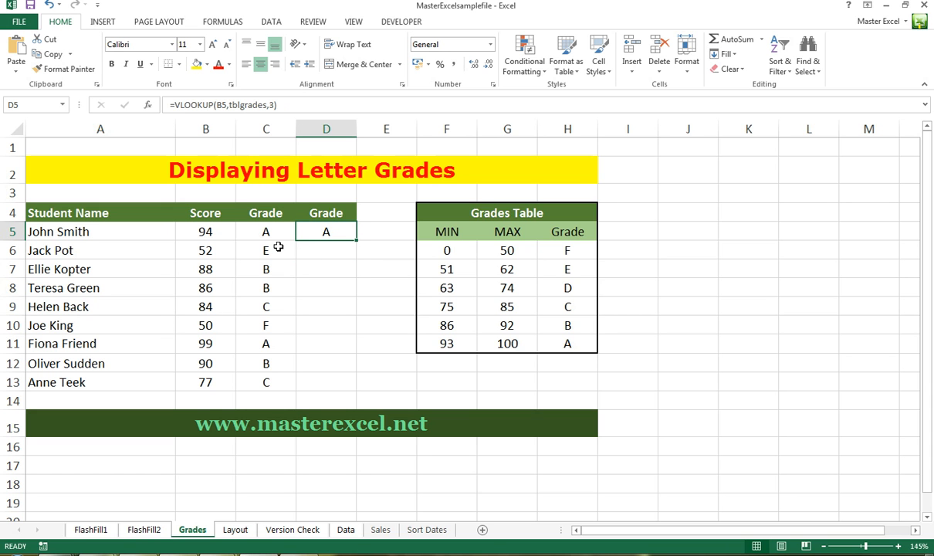
drag(356, 241, 350, 393)
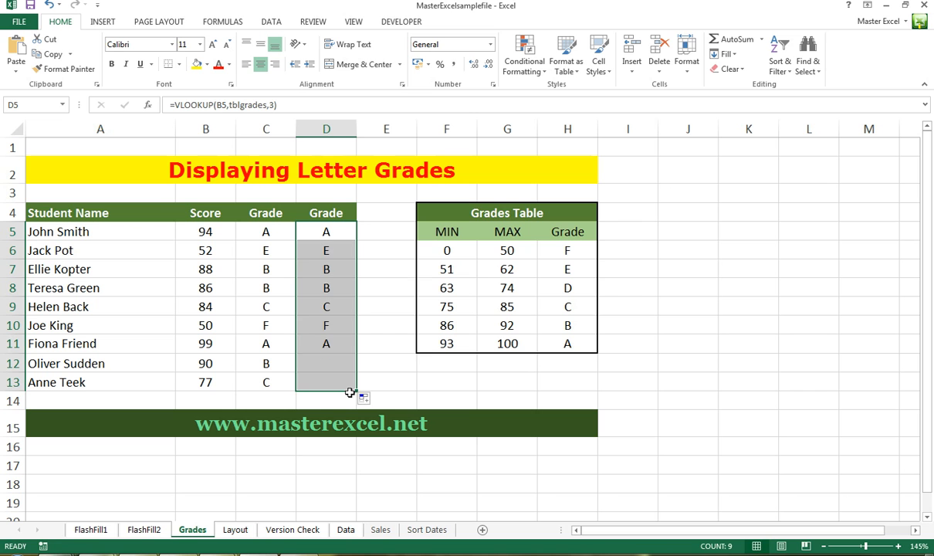
click(270, 360)
click(307, 361)
click(308, 265)
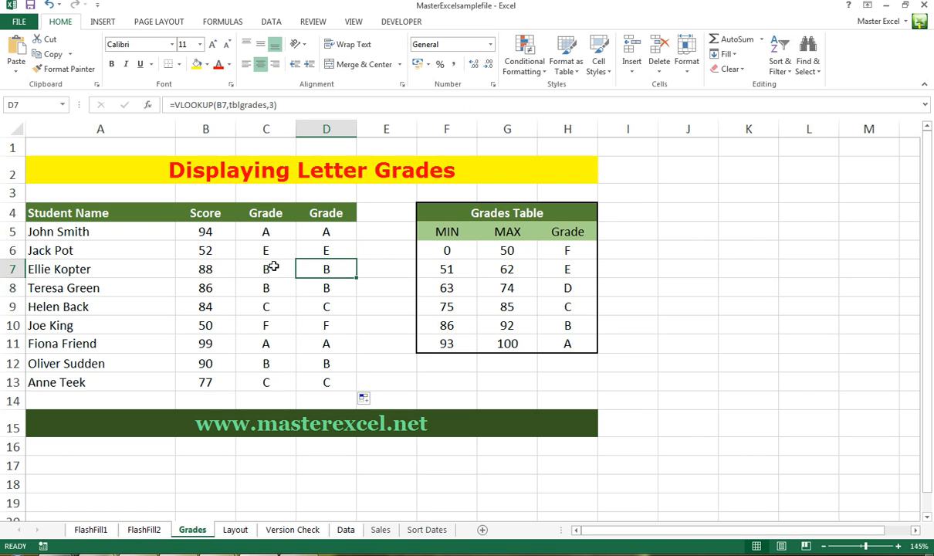
click(269, 267)
click(307, 284)
Step: Set the score in B8 to 76 to test both grade formulas
click(214, 290)
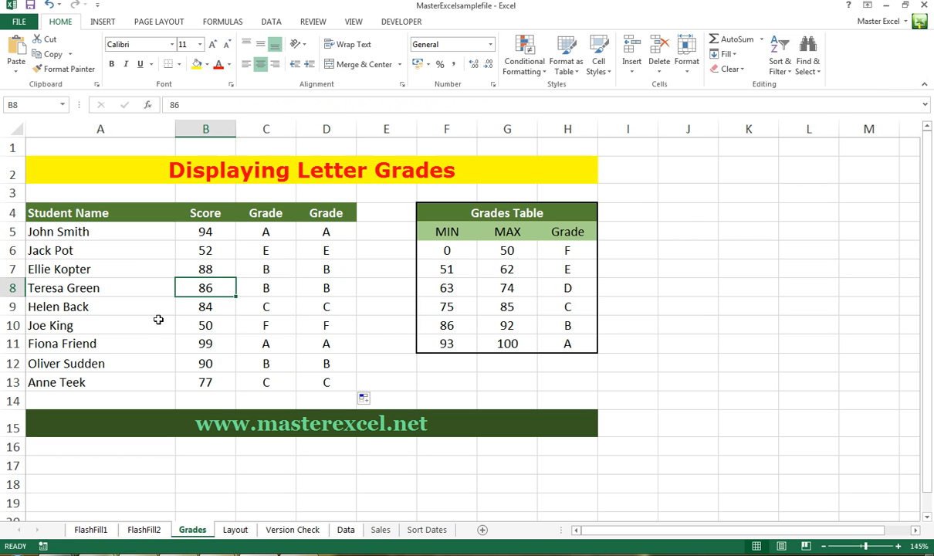
text(76)
key(Return)
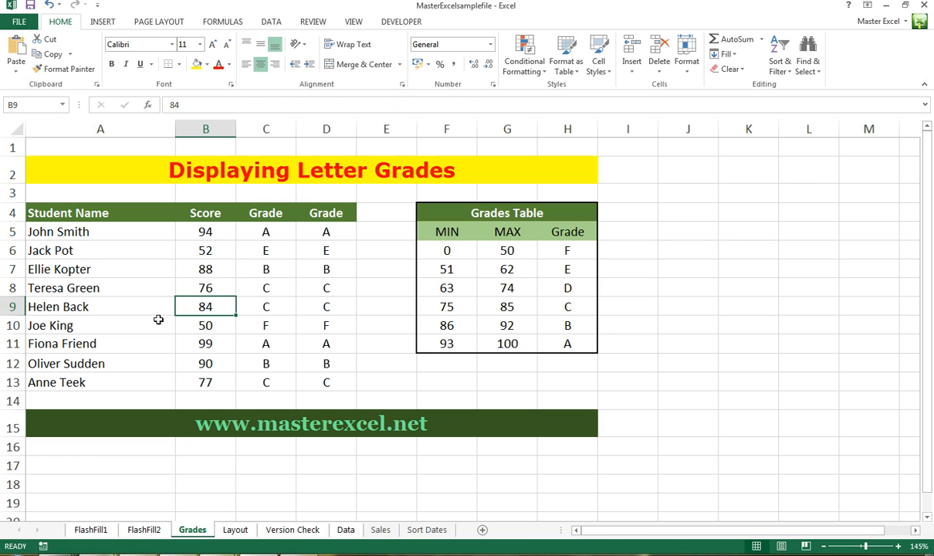
key(Up)
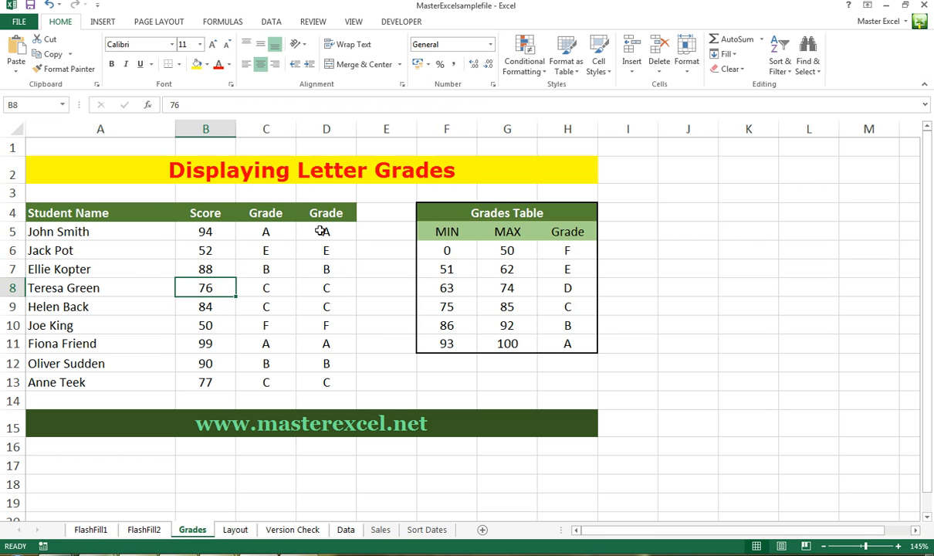
Step: Compare the VLOOKUP formula in D5 with the nested IF in C5, and examine the Grades Table's second grade row against the score in B6
drag(325, 231, 330, 384)
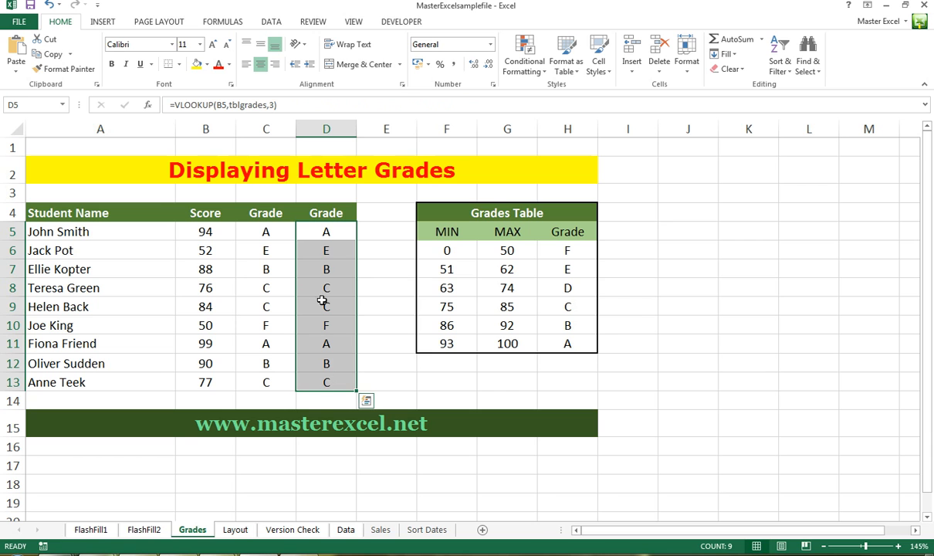
click(325, 232)
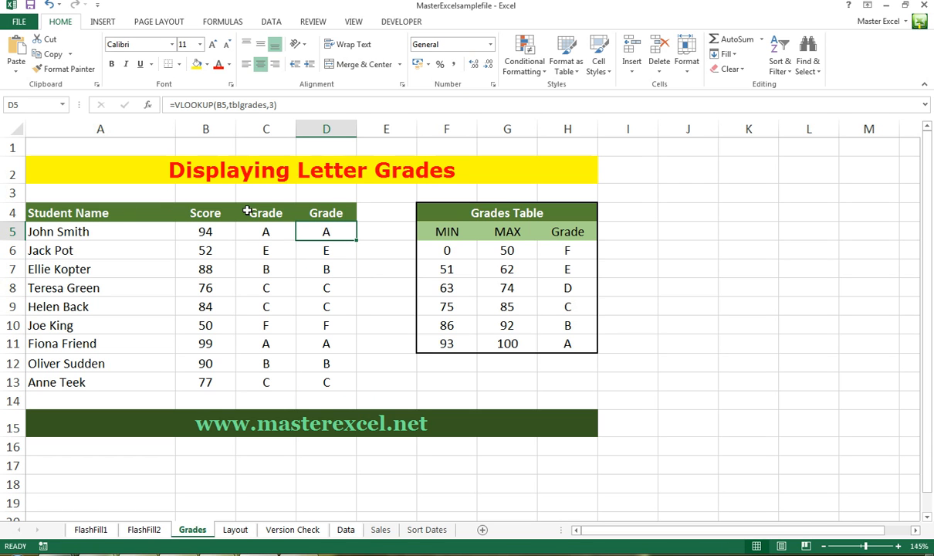
click(452, 269)
click(568, 269)
click(464, 269)
click(266, 232)
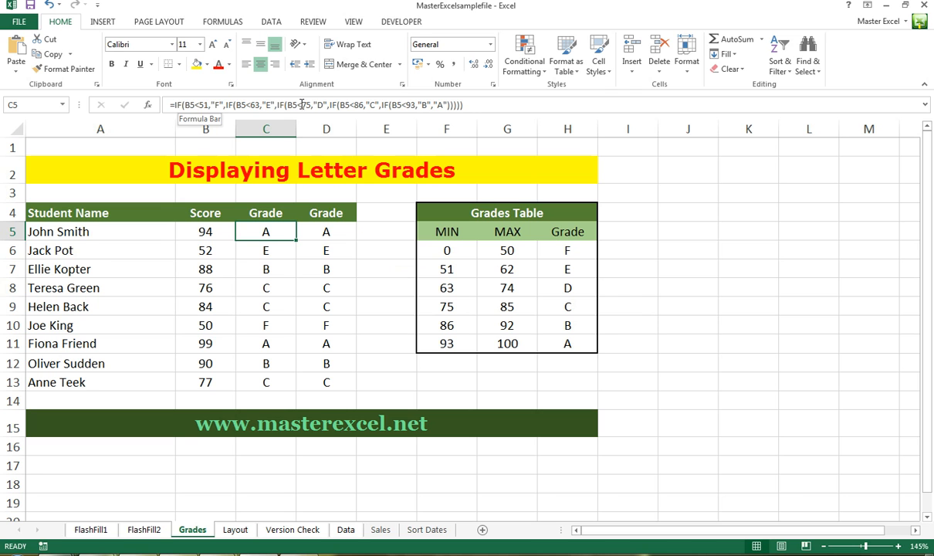
click(326, 231)
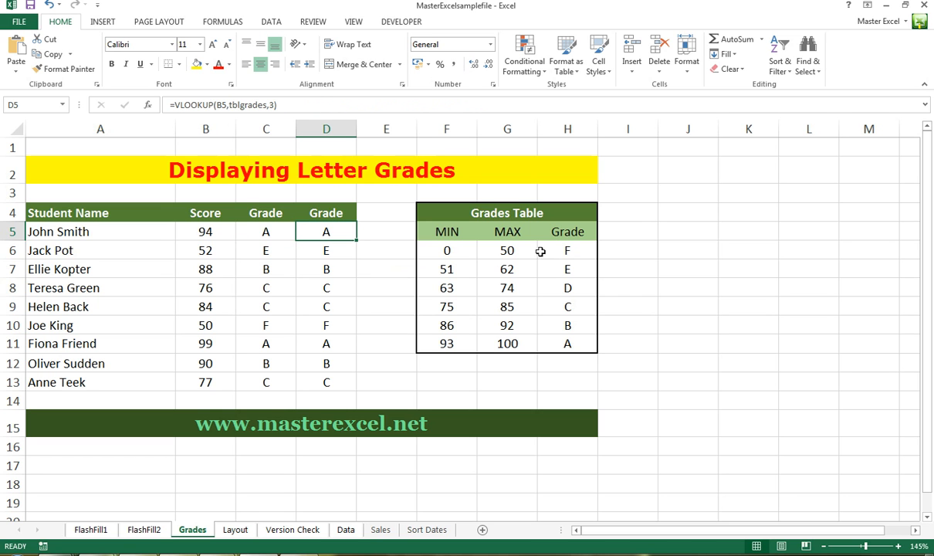
click(448, 267)
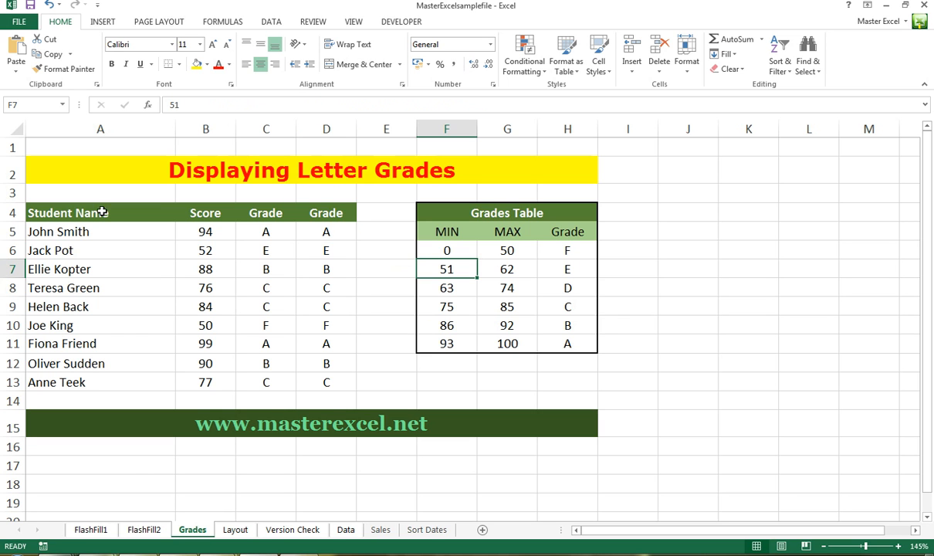
click(206, 248)
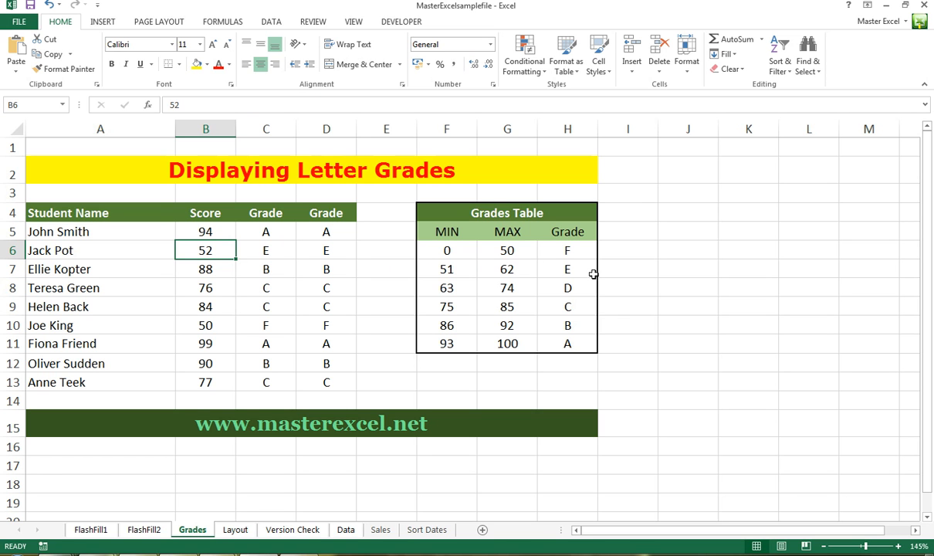
Step: Set grade F's MAX in G6 to 52 and grade E's MIN in F7 to 53, and check the VLOOKUP grades in D5:D13
click(512, 250)
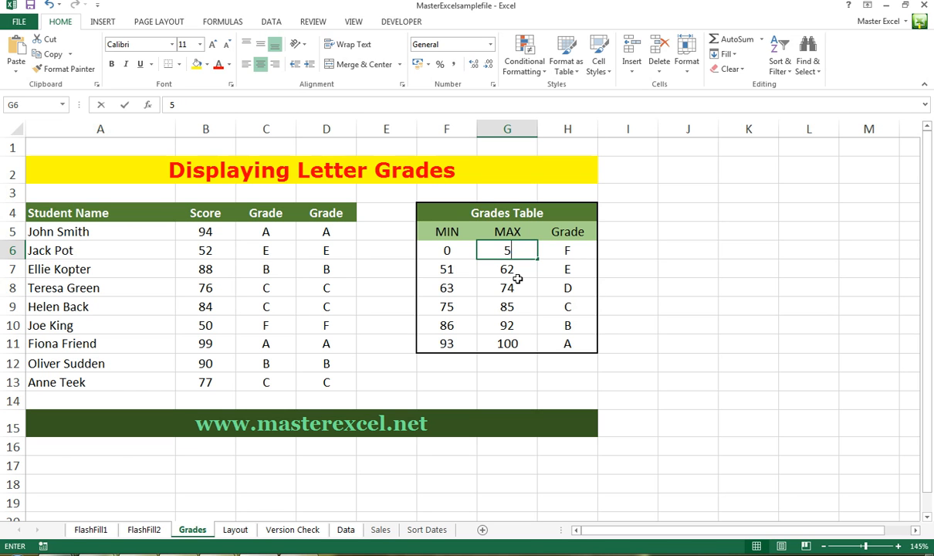
text(52)
key(Return)
key(Left)
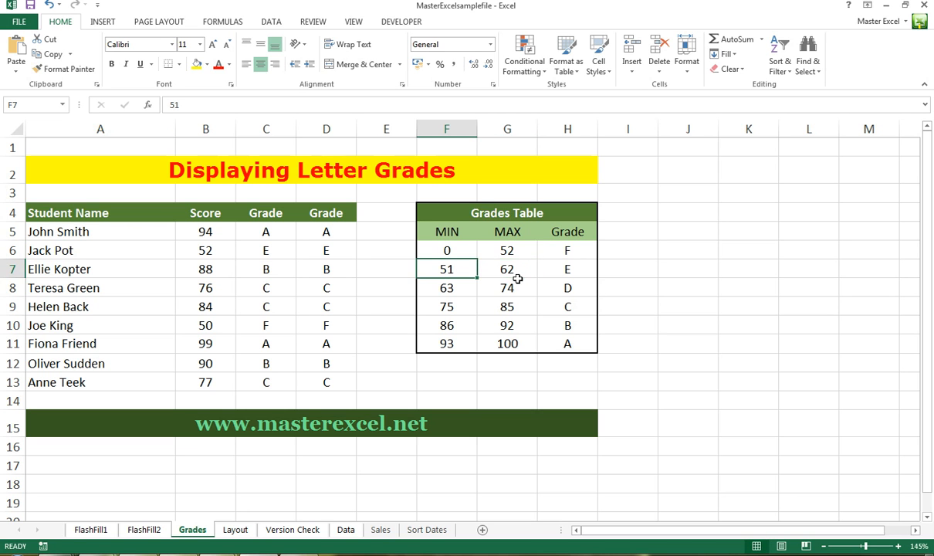
text(53)
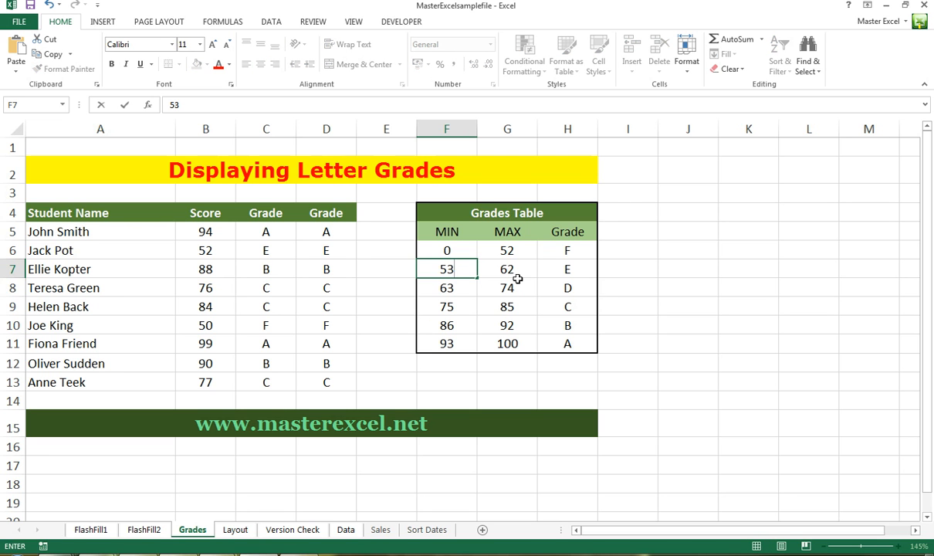
key(Return)
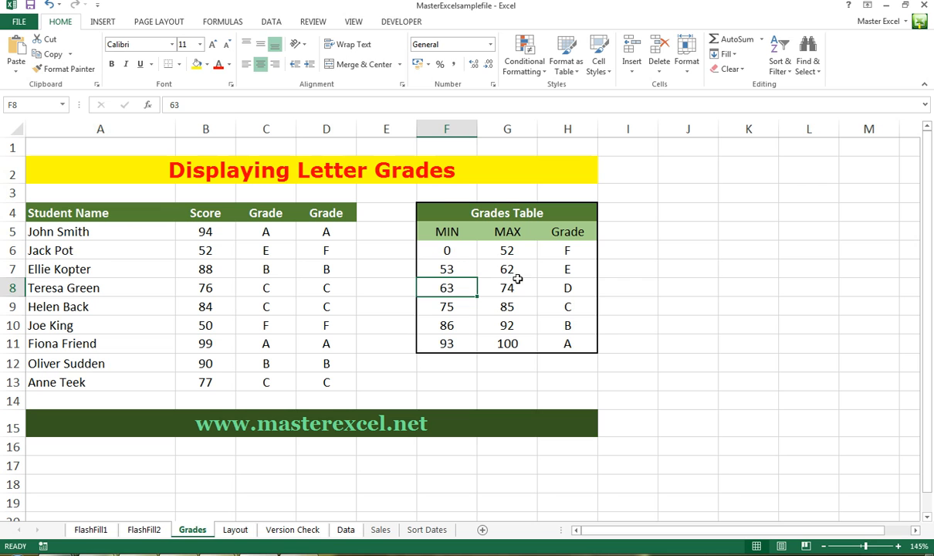
click(316, 247)
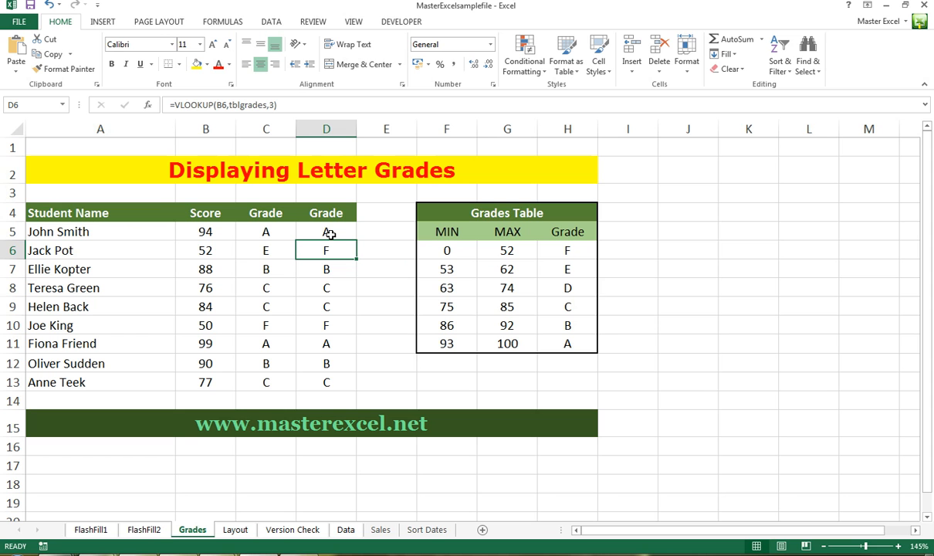
drag(328, 234, 330, 381)
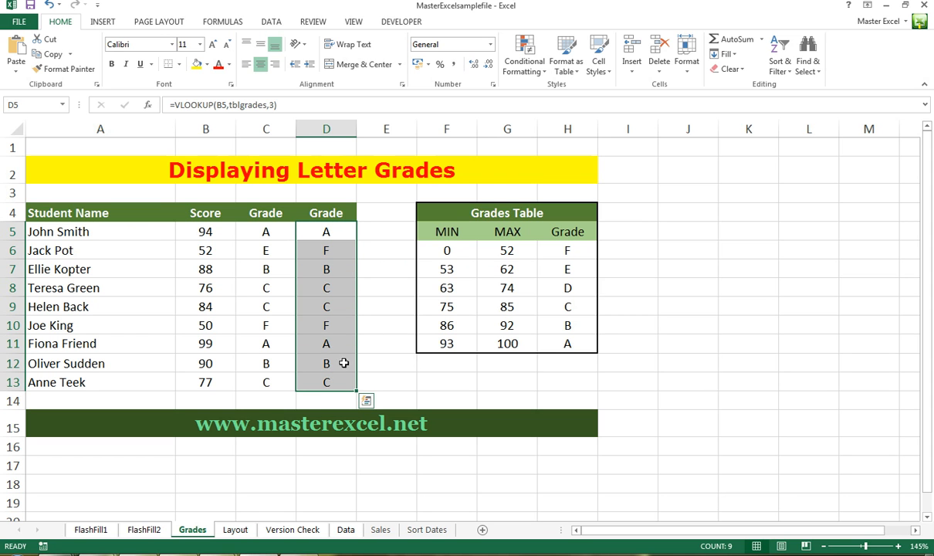
click(504, 268)
click(448, 249)
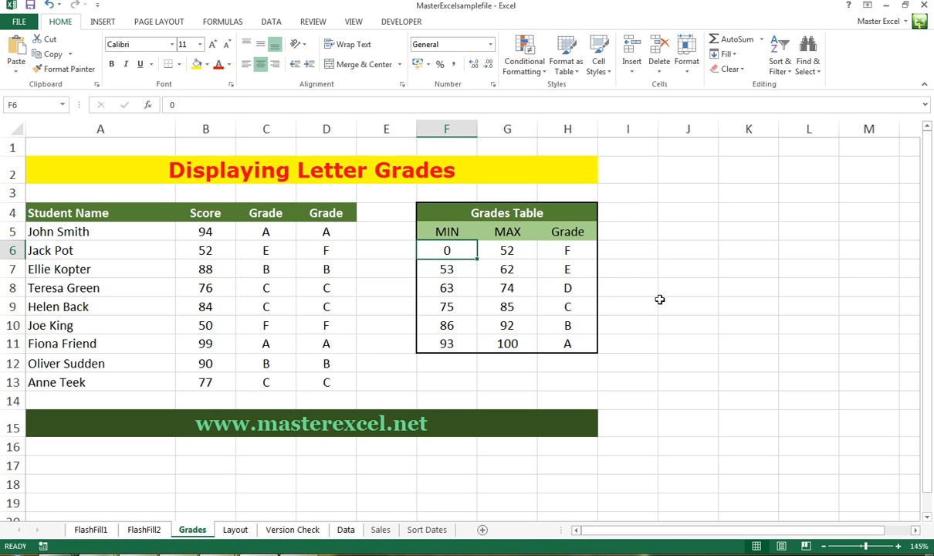